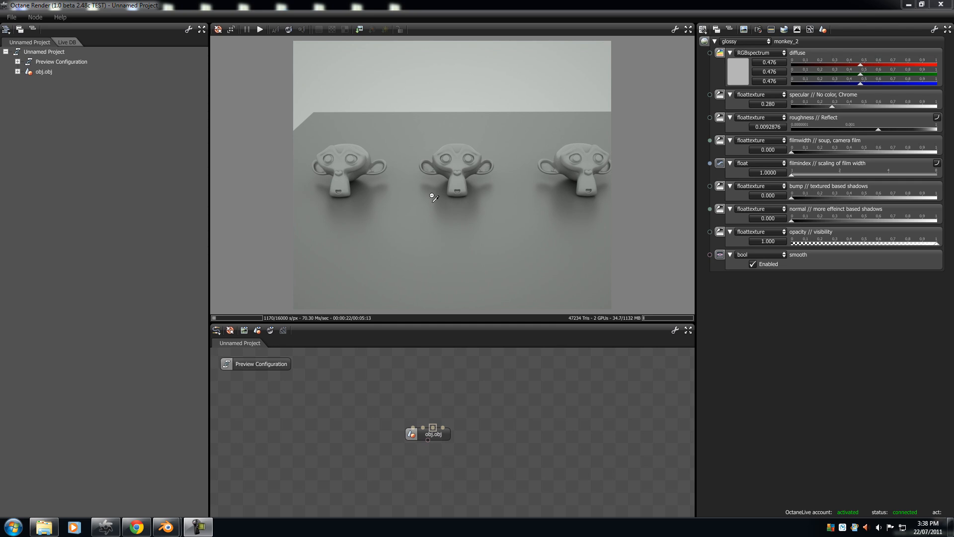
Step: Compare the glossy materials of the ground and the monkeys by picking them in the render, finishing on the middle monkey
left_click(418, 232)
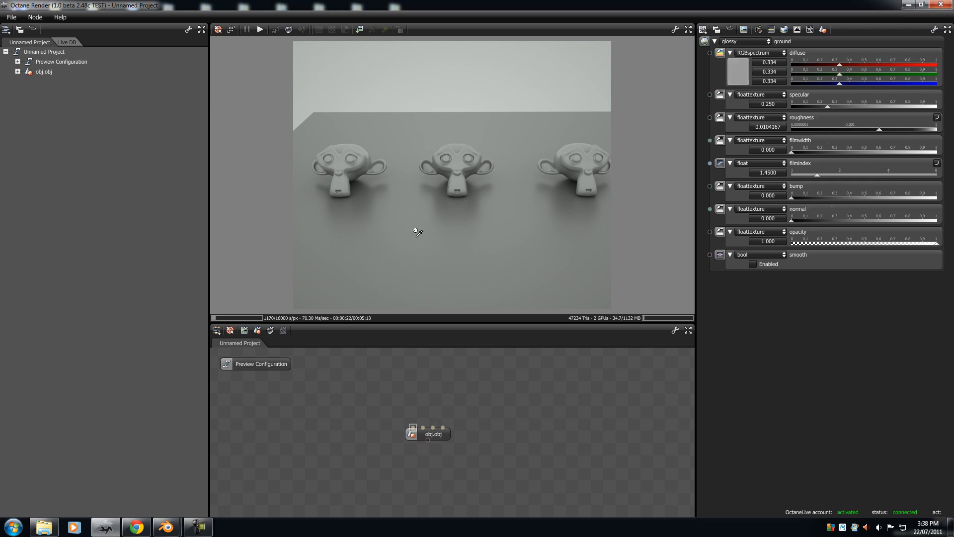
left_click(449, 156)
left_click(585, 152)
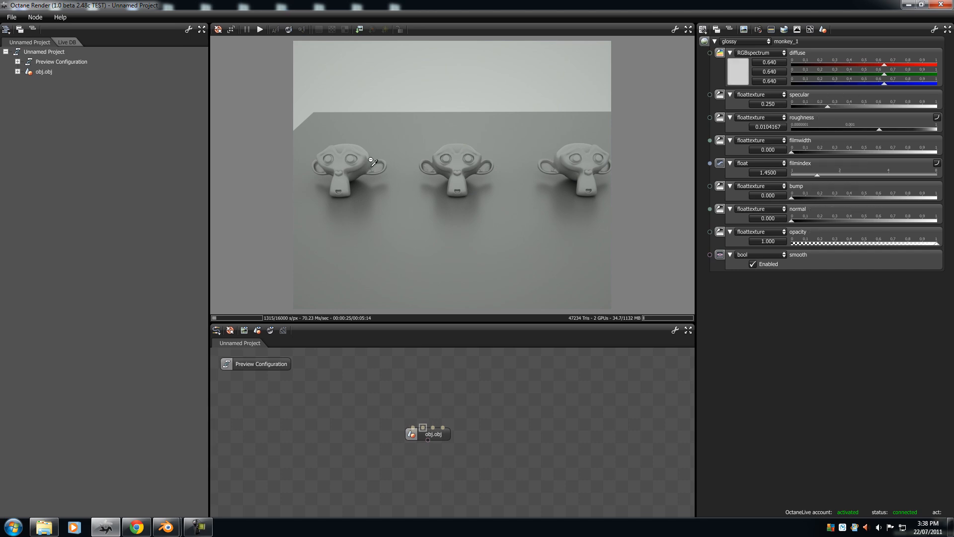
left_click(452, 144)
middle_click_drag(438, 209, 434, 89)
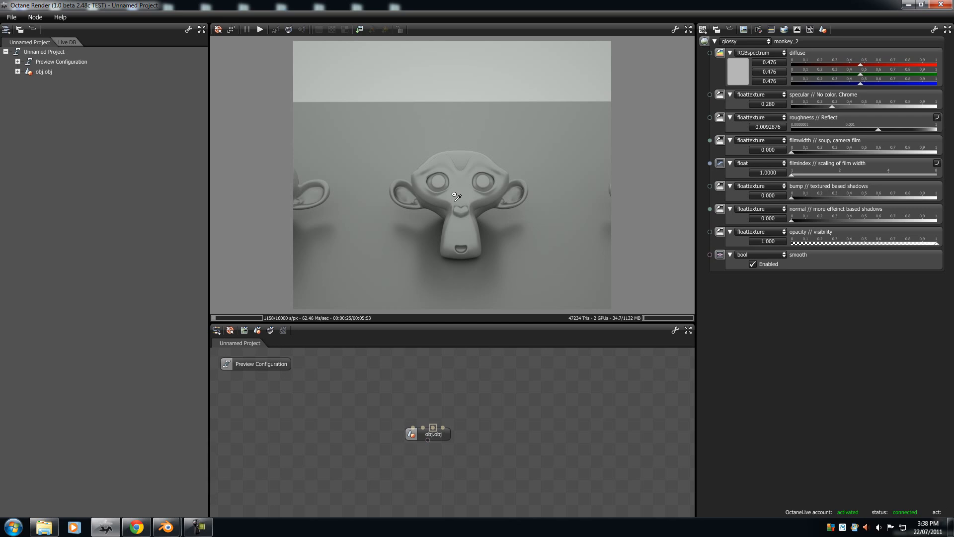
Step: Set the middle monkey's diffuse colour to blue (0.000, 0.096, 1.000) and its specular to 0.000
left_click(737, 74)
left_click(837, 108)
mouse_move(799, 84)
left_mouse_down()
mouse_move(727, 102)
mouse_move(720, 178)
mouse_move(743, 195)
mouse_move(845, 111)
mouse_move(756, 112)
mouse_move(877, 201)
left_mouse_up()
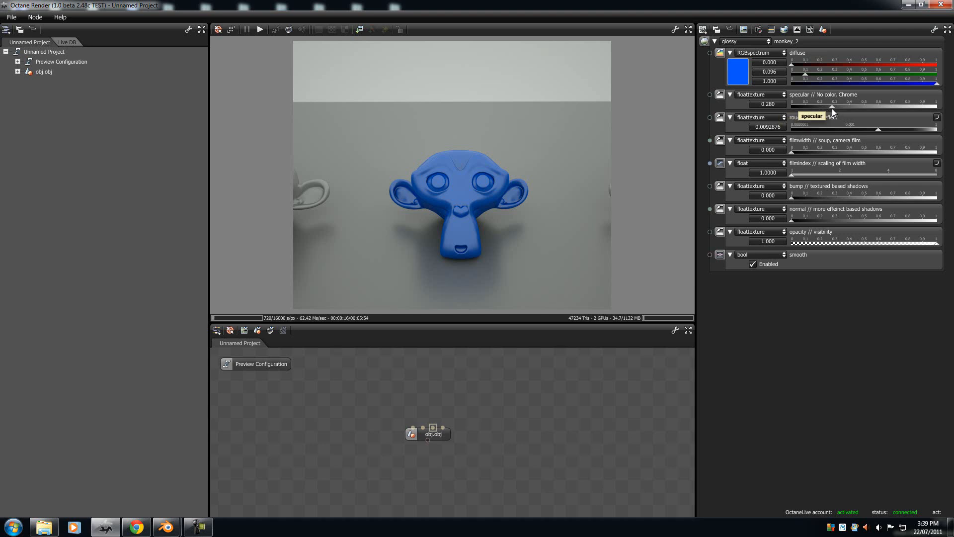
left_click_drag(831, 105, 735, 115)
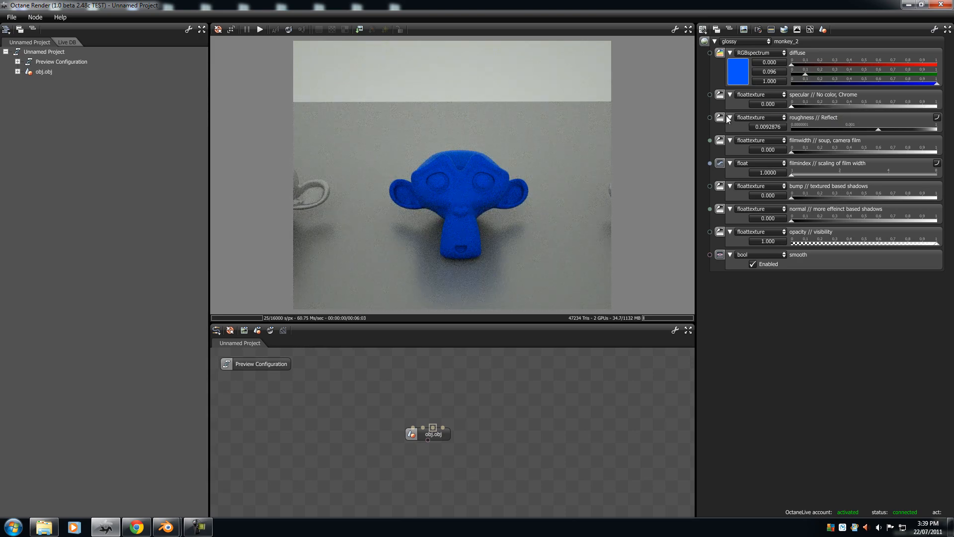
Step: Lower the middle monkey's roughness to 0.0007947 and raise its specular
middle_click_drag(467, 232, 459, 54)
left_click_drag(450, 176, 846, 136)
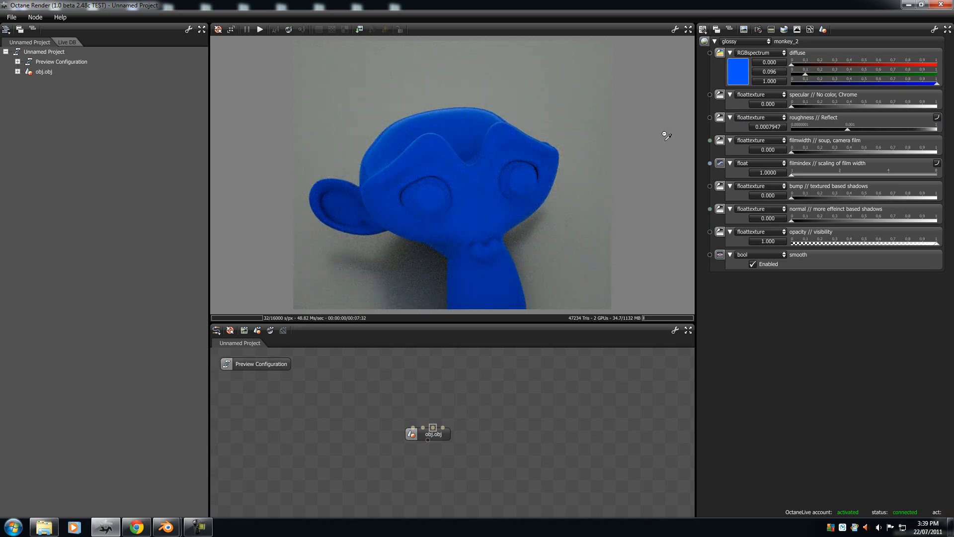
left_click_drag(463, 177, 939, 106)
left_click_drag(396, 240, 472, 214)
Step: Change the monkey_2 diffuse colour to pure green (0.000, 1.000, 0.000) and set specular to 1.000
left_click(732, 74)
left_click_drag(815, 129, 697, 74)
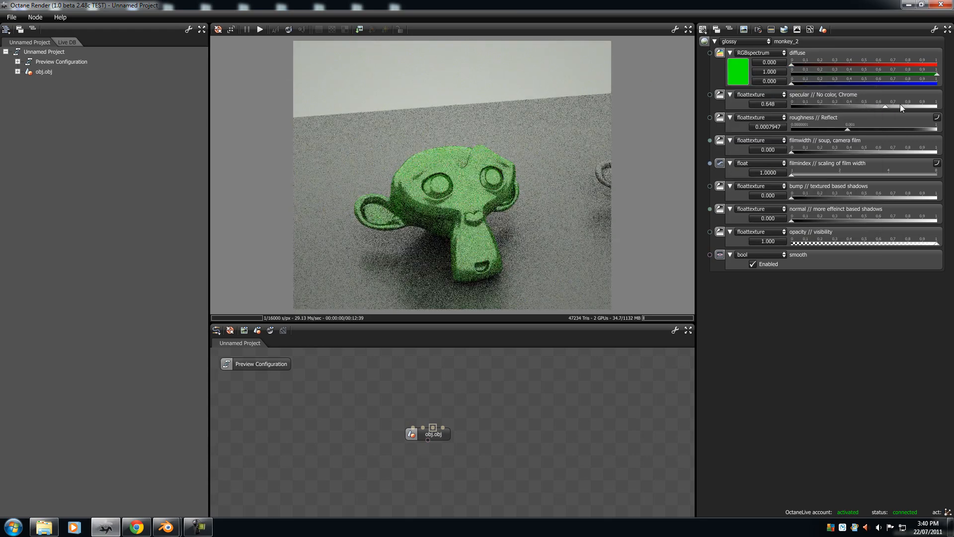
left_click_drag(901, 107, 942, 106)
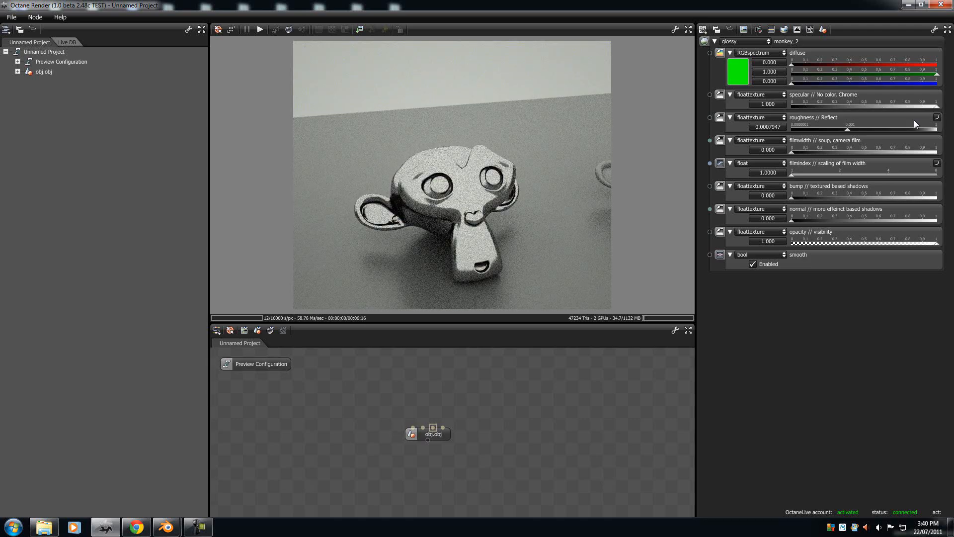
left_click_drag(497, 233, 450, 195)
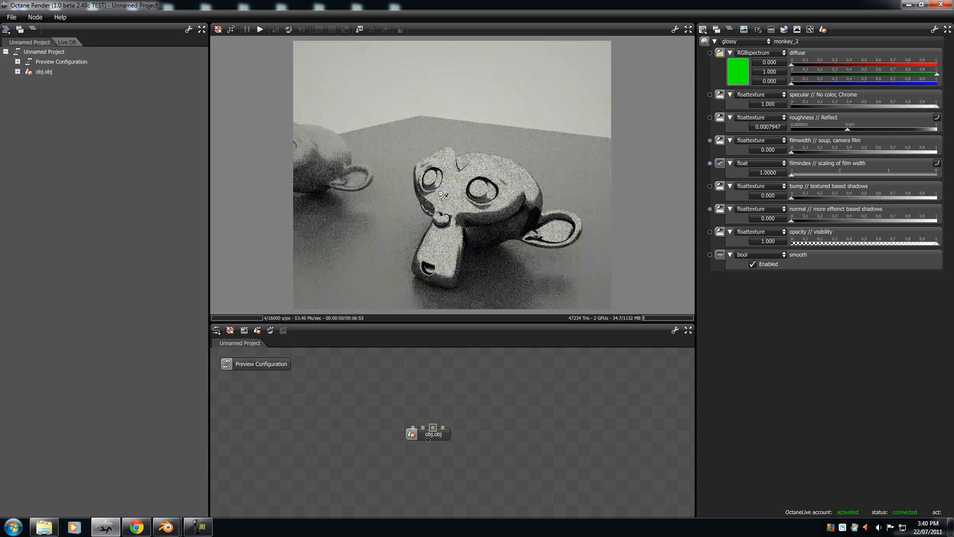
Step: Make the monkey_2 diffuse colour white (1.000 on all channels) with specular 1.000 and roughness 0.0031837
mouse_move(936, 106)
left_mouse_down()
mouse_move(827, 108)
mouse_move(939, 107)
left_mouse_up()
left_click(731, 76)
left_click_drag(733, 113, 722, 99)
left_click(706, 90)
mouse_move(938, 106)
left_mouse_down()
mouse_move(816, 105)
mouse_move(938, 118)
left_mouse_up()
mouse_move(853, 129)
left_mouse_down()
mouse_move(734, 129)
mouse_move(877, 129)
mouse_move(865, 129)
left_mouse_up()
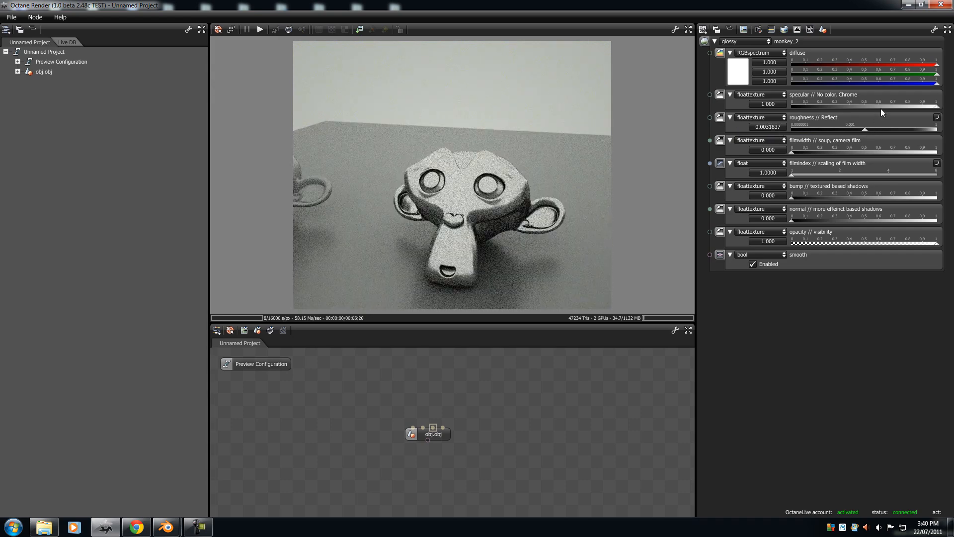
Step: Return the monkey_2 diffuse colour to green (0.000, 1.000, 0.000) and reduce specular to 0.157
left_click(747, 77)
left_click(746, 155)
left_click_drag(745, 155, 813, 105)
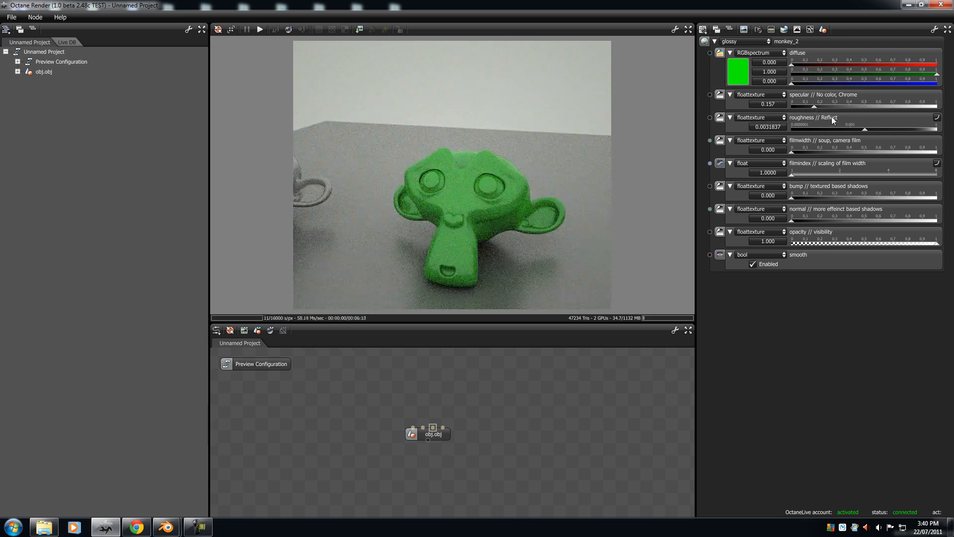
left_click_drag(589, 187, 504, 211)
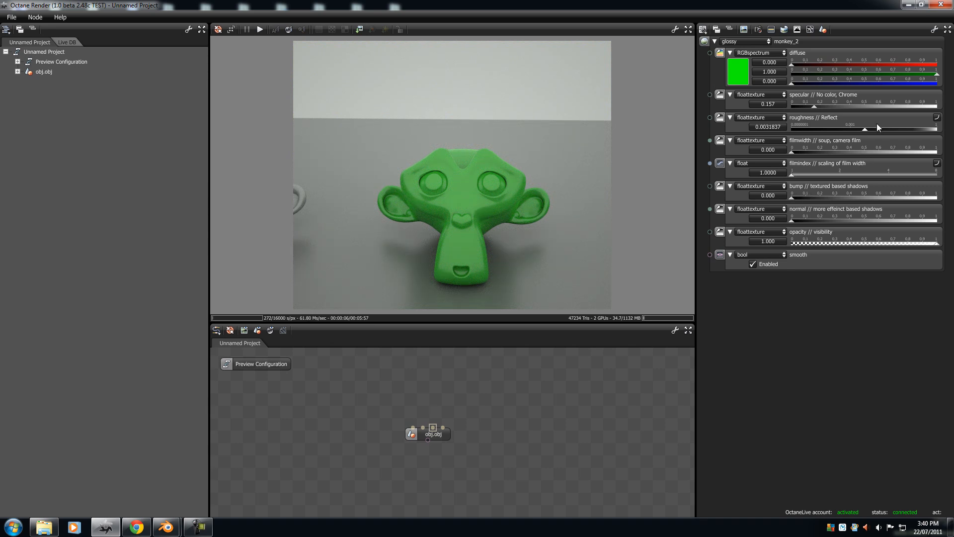
Step: Set the green monkey's roughness to 0.0000001 and its specular to 0.242, and check the reflections around its eye up close
left_click_drag(866, 131, 760, 134)
left_click_drag(528, 214, 576, 160)
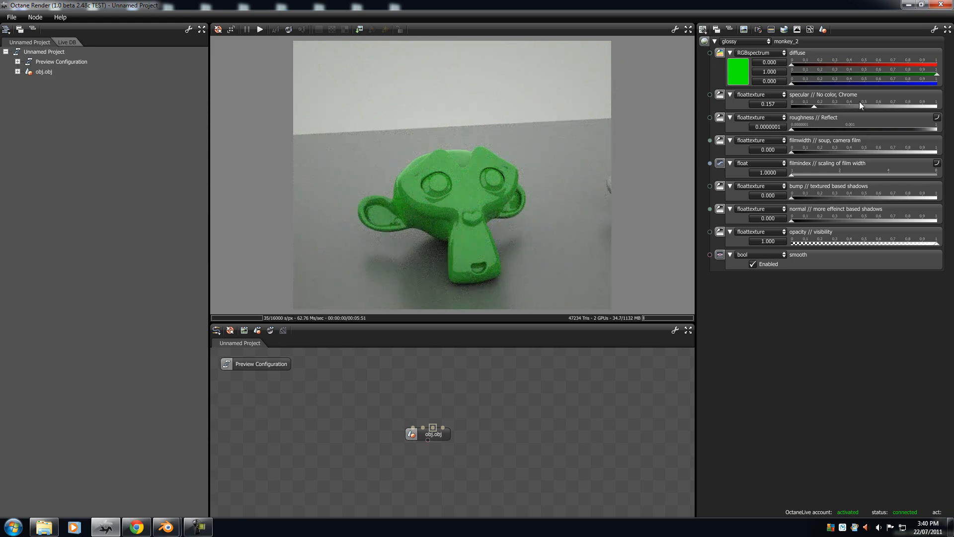
left_click_drag(818, 106, 851, 110)
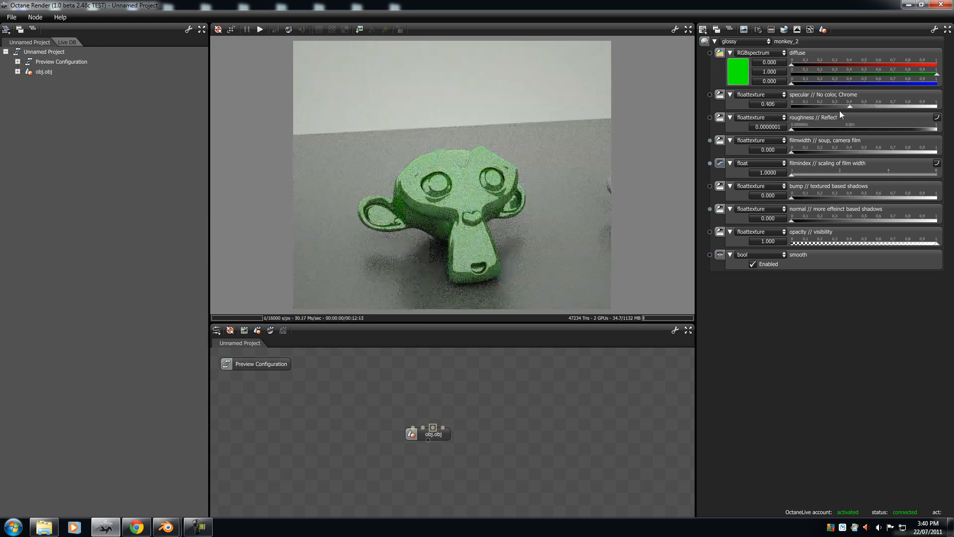
left_click_drag(452, 198, 451, 127)
middle_click_drag(441, 126, 441, 3)
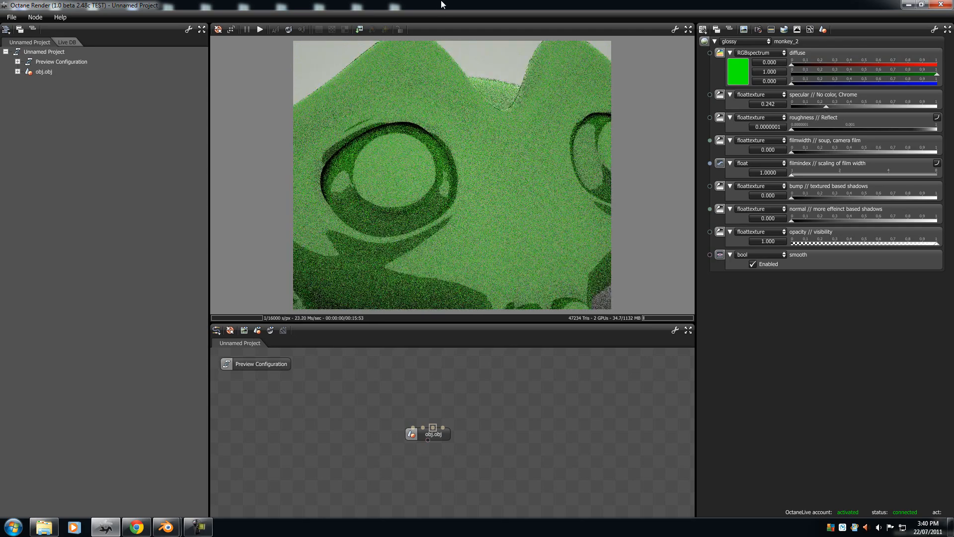
Step: Raise the green monkey's roughness to 1.0000000 and check the matte surface around its eye
left_click_drag(426, 189, 818, 84)
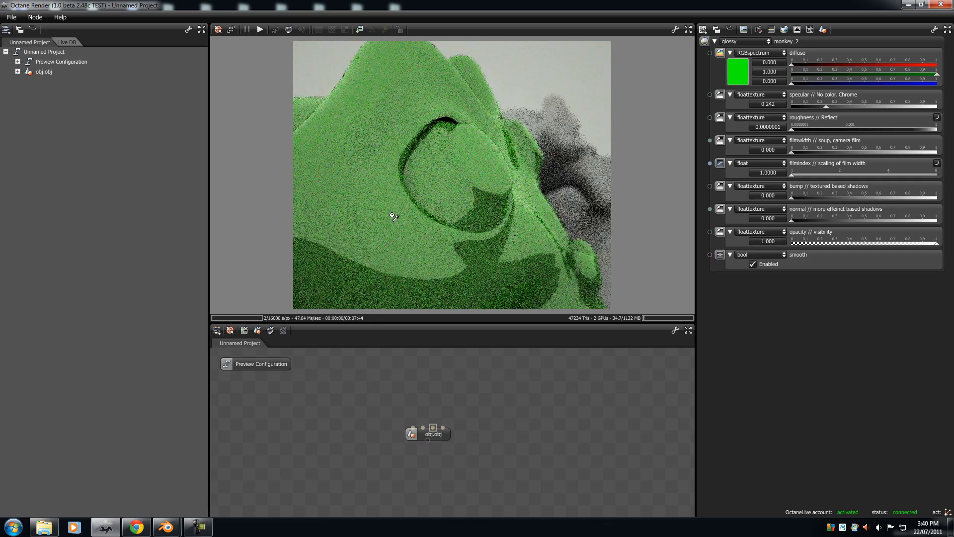
left_click_drag(791, 130, 938, 128)
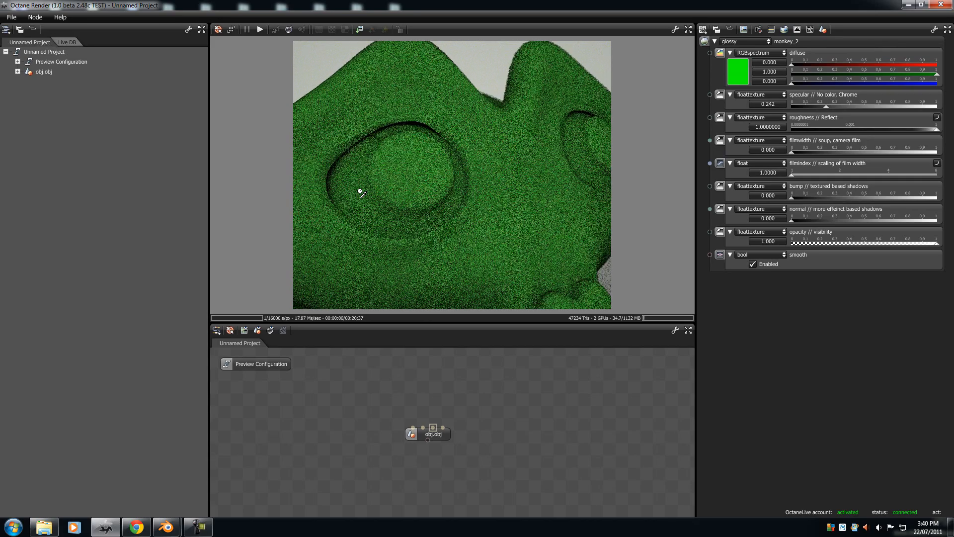
left_click_drag(361, 193, 400, 192)
Step: Set the middle monkey's specular to 0.160 and its roughness to 0.0002834
mouse_move(828, 105)
left_mouse_down()
mouse_move(781, 111)
mouse_move(815, 110)
left_mouse_up()
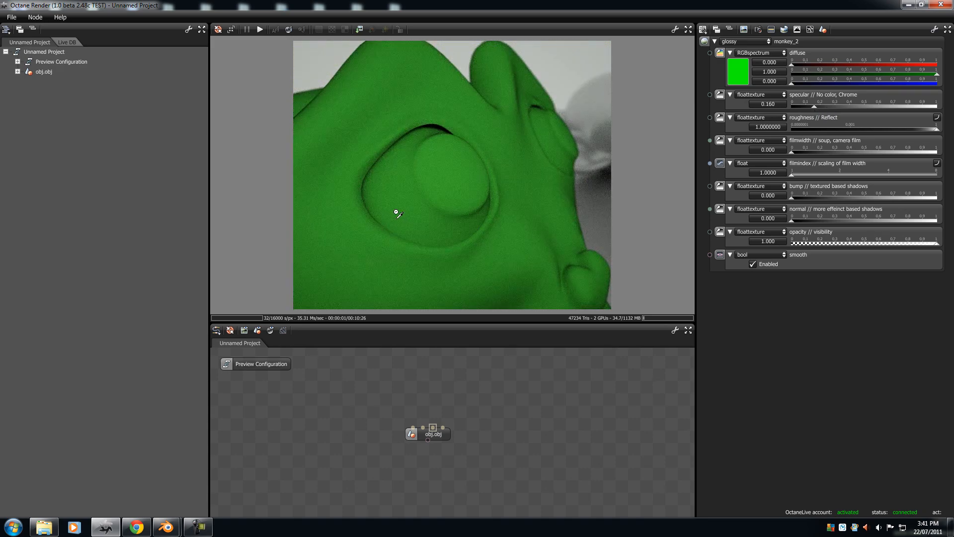
left_click_drag(936, 129, 835, 130)
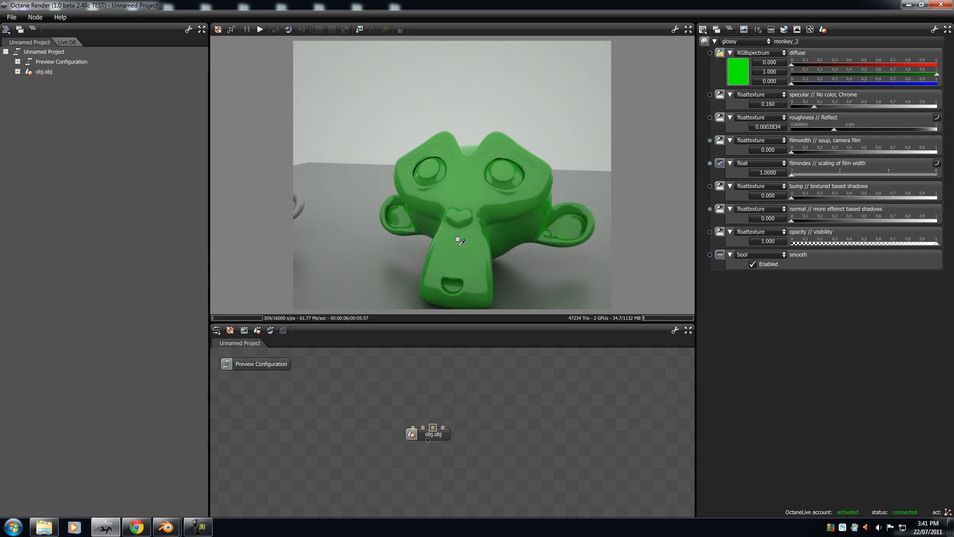
Step: Set the middle monkey's diffuse colour to white and its film width to 0.403 for an iridescent, soap-film look
left_click_drag(793, 153, 859, 152)
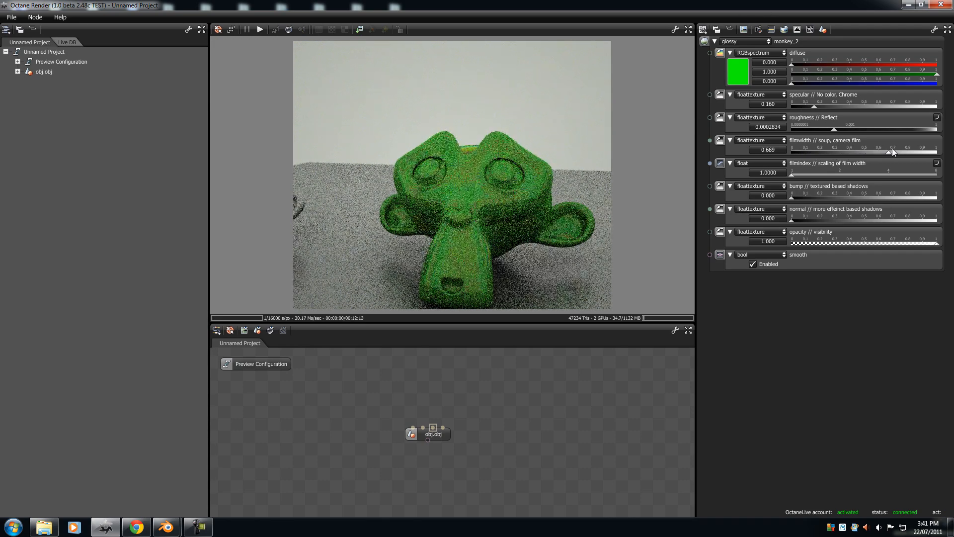
left_click(738, 71)
left_click_drag(707, 104, 705, 101)
left_click(705, 101)
mouse_move(856, 152)
left_mouse_down()
mouse_move(795, 151)
mouse_move(869, 153)
left_mouse_up()
left_click_drag(358, 189, 611, 145)
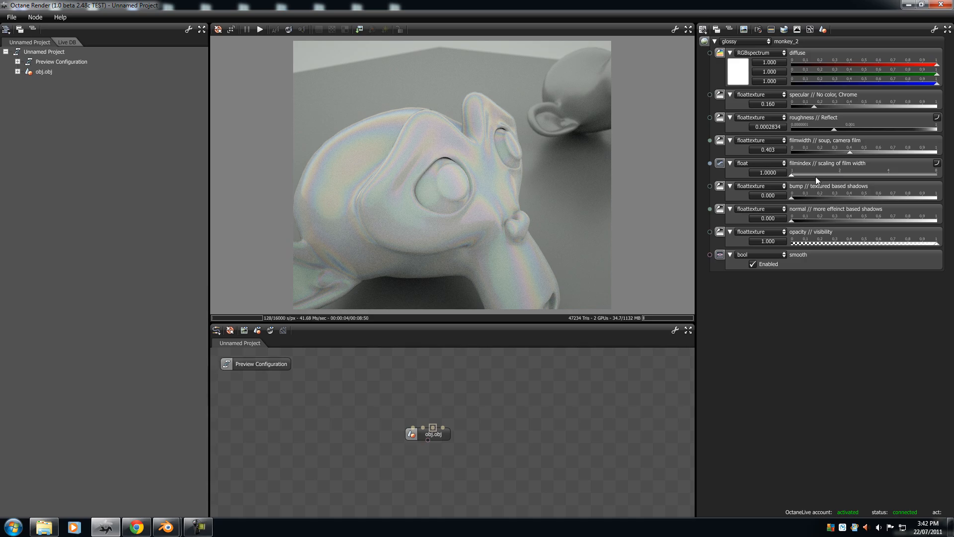
Step: Try a higher film index, return it to 1.0000, and set the film width to 0.447
left_click_drag(793, 175, 850, 158)
left_click_drag(827, 175, 790, 175)
mouse_move(848, 152)
left_mouse_down()
mouse_move(812, 158)
mouse_move(856, 151)
left_mouse_up()
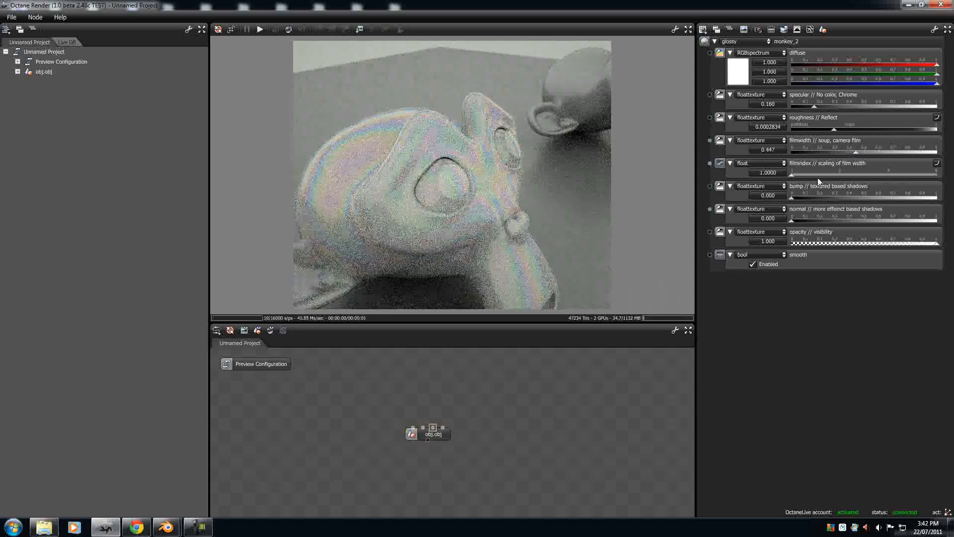
left_click_drag(793, 173, 755, 172)
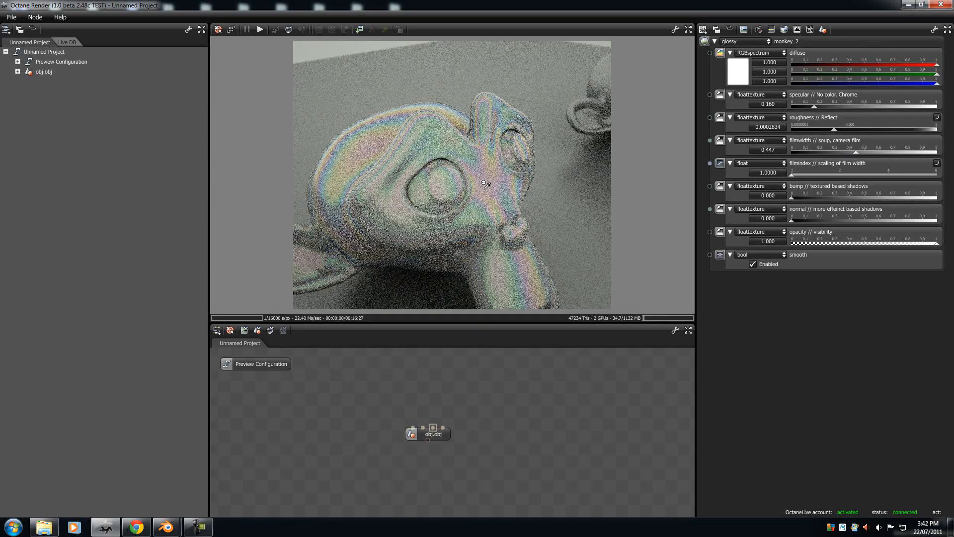
Step: Reset the middle monkey's film width to 0.000 and set its diffuse colour to light grey, 0.820 on all channels
left_click(738, 79)
left_click_drag(750, 141, 712, 149)
left_click_drag(853, 154, 763, 150)
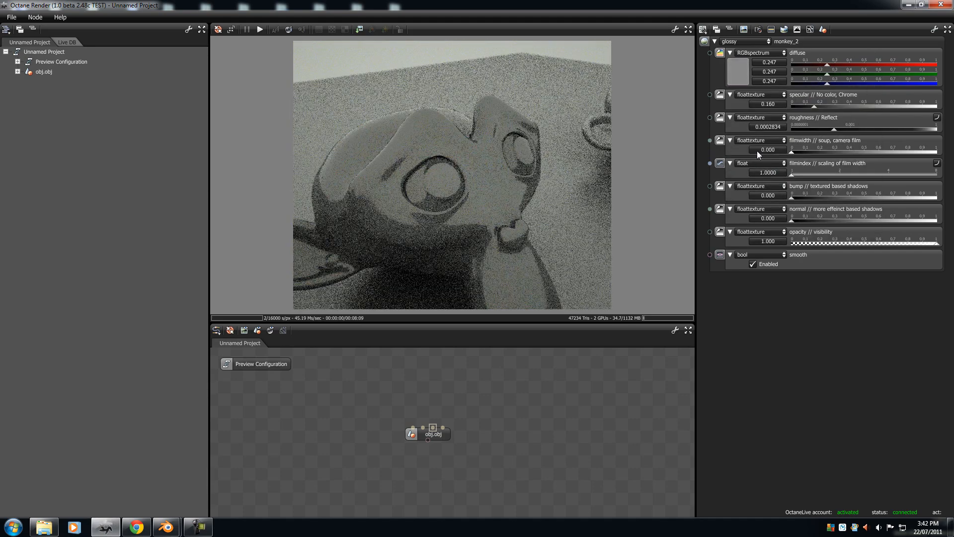
left_click(741, 80)
left_click_drag(747, 116, 721, 117)
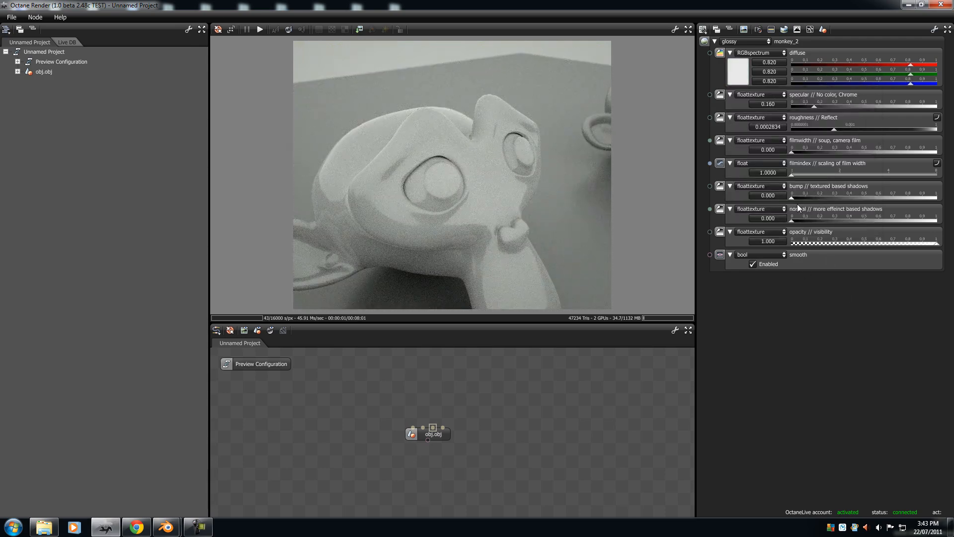
Step: Set the middle monkey's opacity to 0.000, then pick the ground and the invisible monkey in the render
left_click_drag(518, 238, 426, 239)
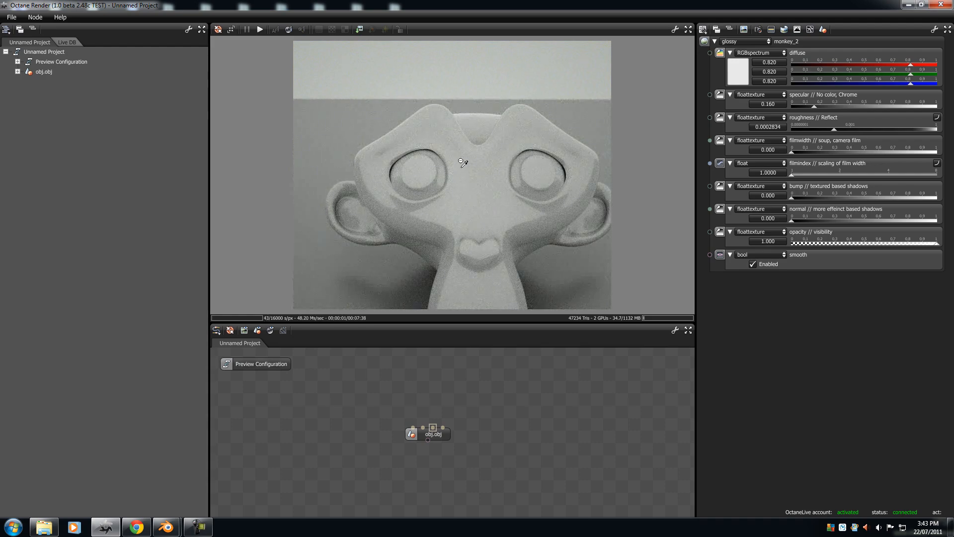
left_click_drag(457, 163, 498, 190)
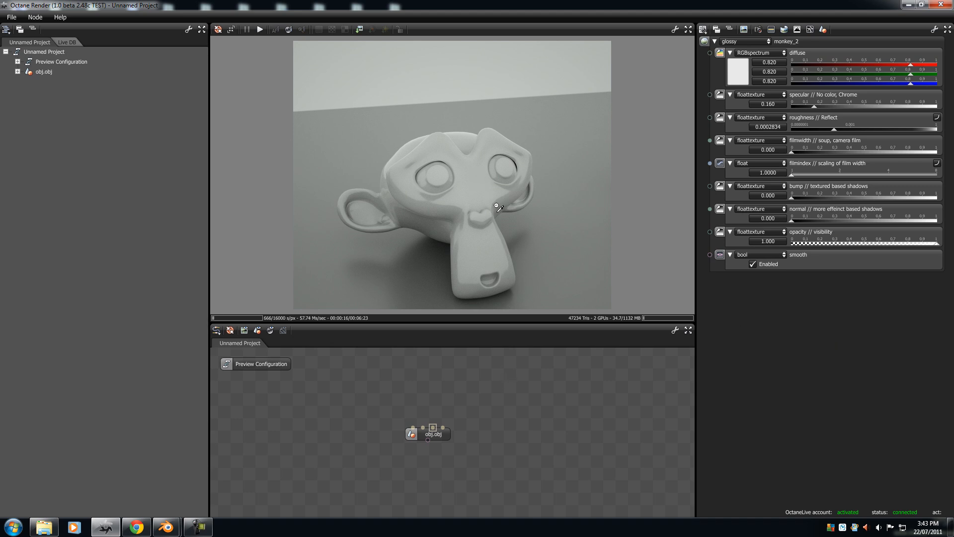
left_click_drag(938, 243, 752, 267)
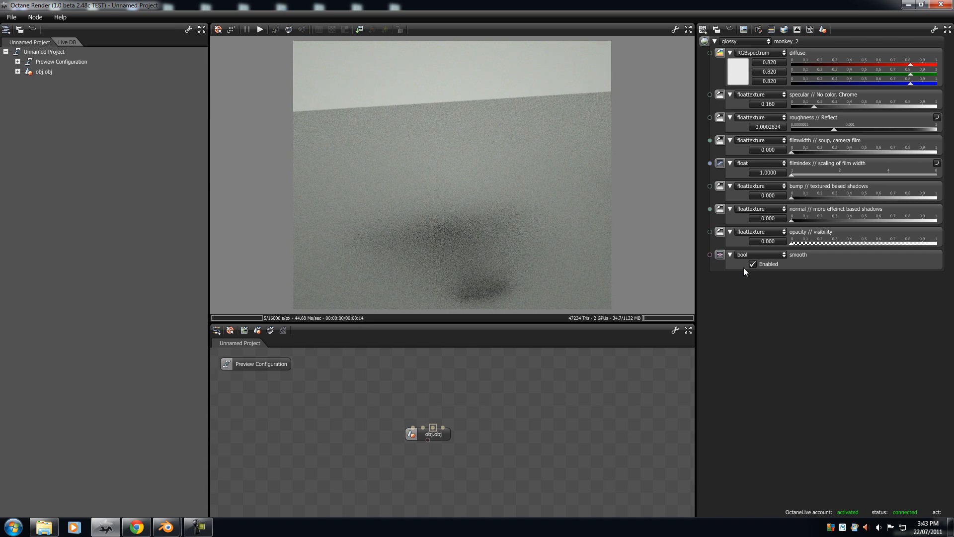
left_click(514, 219)
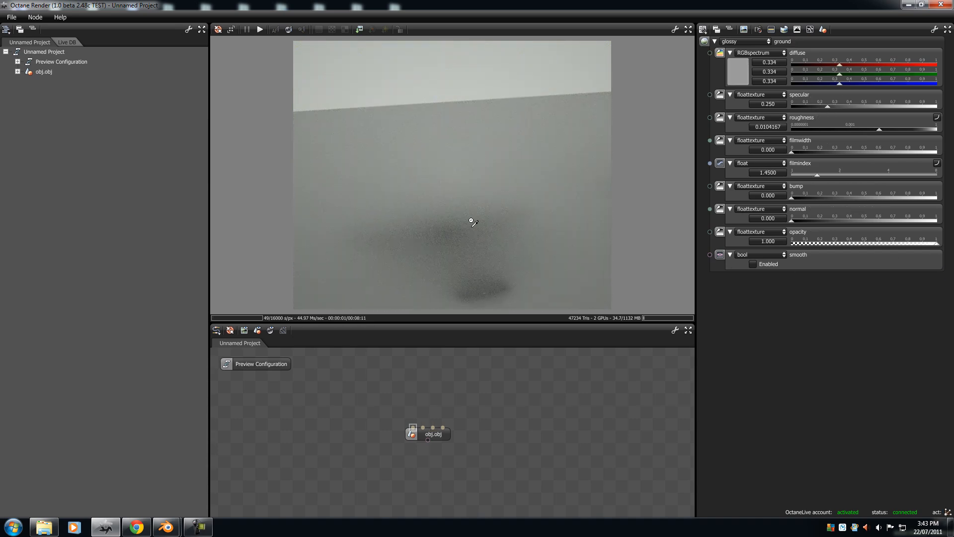
left_click(468, 292)
left_click_drag(491, 269, 465, 225)
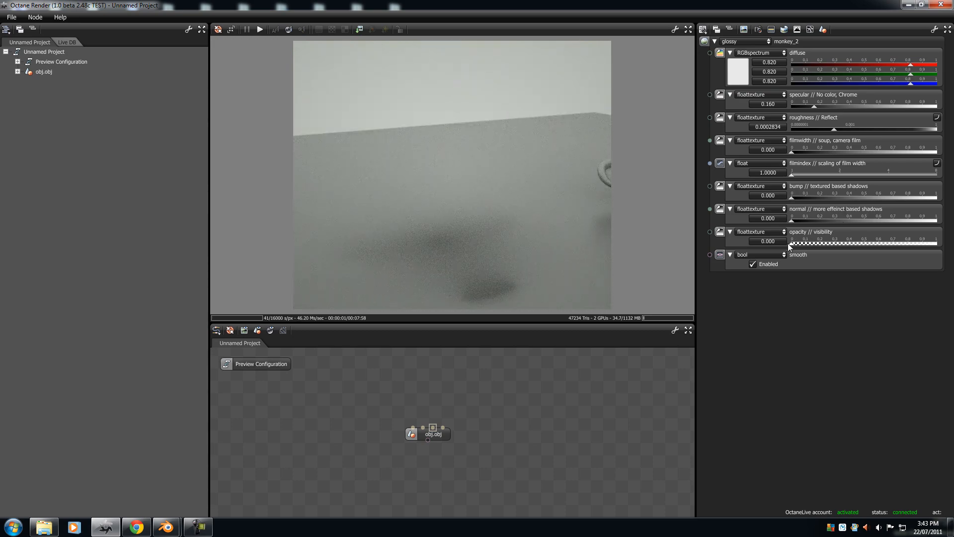
Step: Restore the middle monkey's opacity to 1.000
left_click_drag(796, 243, 756, 246)
left_click_drag(823, 245, 937, 243)
left_click_drag(489, 175, 437, 177)
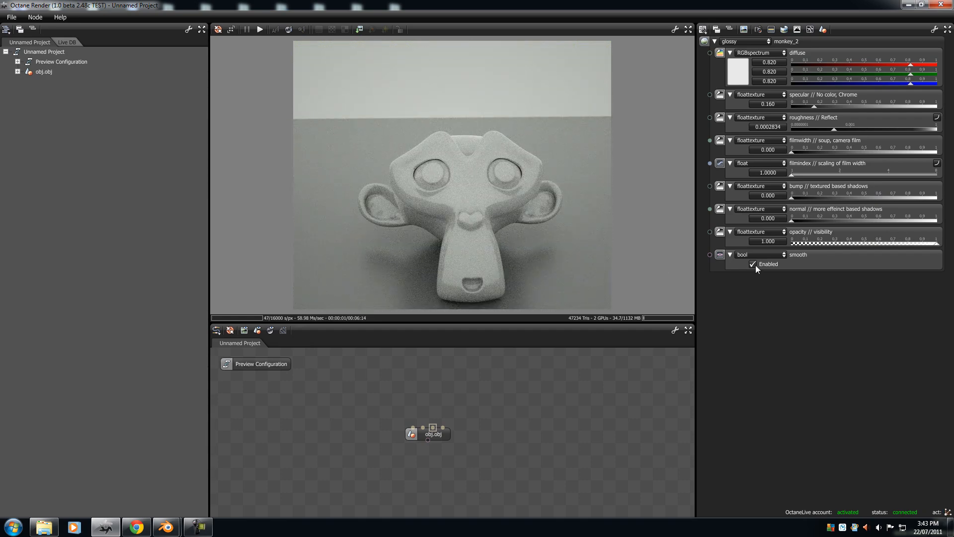
Step: Disable smooth on the middle monkey's material and examine the faceted surface up close
left_click_drag(511, 221, 448, 214)
middle_click_drag(447, 214, 438, 107)
middle_click_drag(447, 238, 438, 133)
right_click_drag(451, 213, 500, 112)
left_click_drag(500, 112, 465, 202)
middle_click_drag(465, 202, 458, 73)
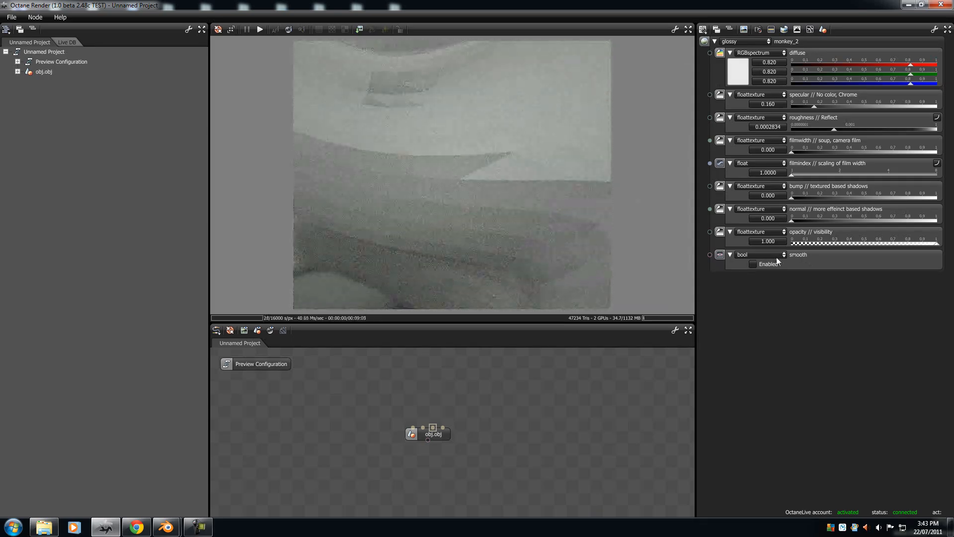
Step: Enable smooth again on the middle monkey's material and frame the whole head
left_click(753, 264)
middle_click_drag(475, 199, 492, 415)
middle_click_drag(512, 144, 517, 174)
left_click_drag(517, 174, 474, 141)
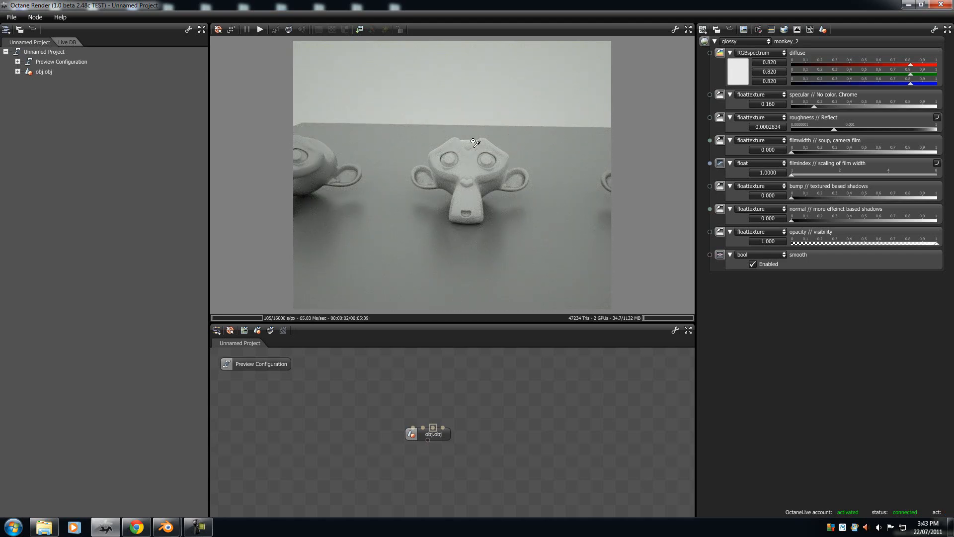
Step: Check the monkey_2 diffuse colour in the colour picker, then pick the neighbouring monkey to view the monkey_1 material
left_click(744, 62)
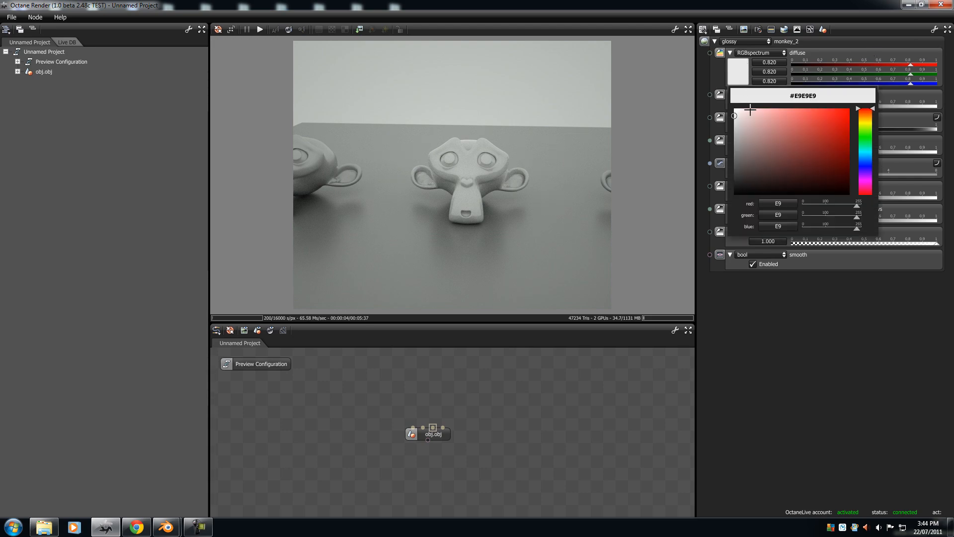
left_click(743, 104)
right_click_drag(508, 204, 277, 202)
left_click(457, 166)
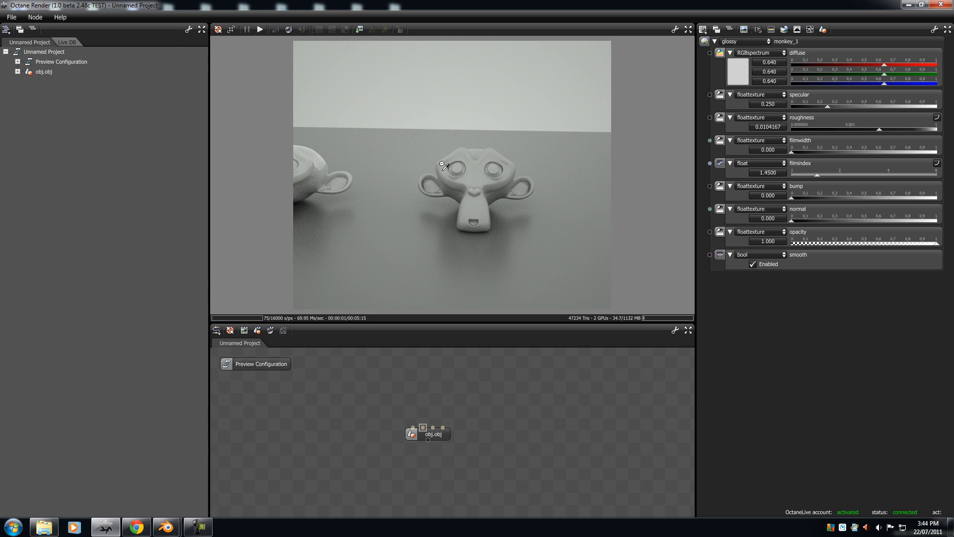
right_click_drag(338, 204, 567, 177)
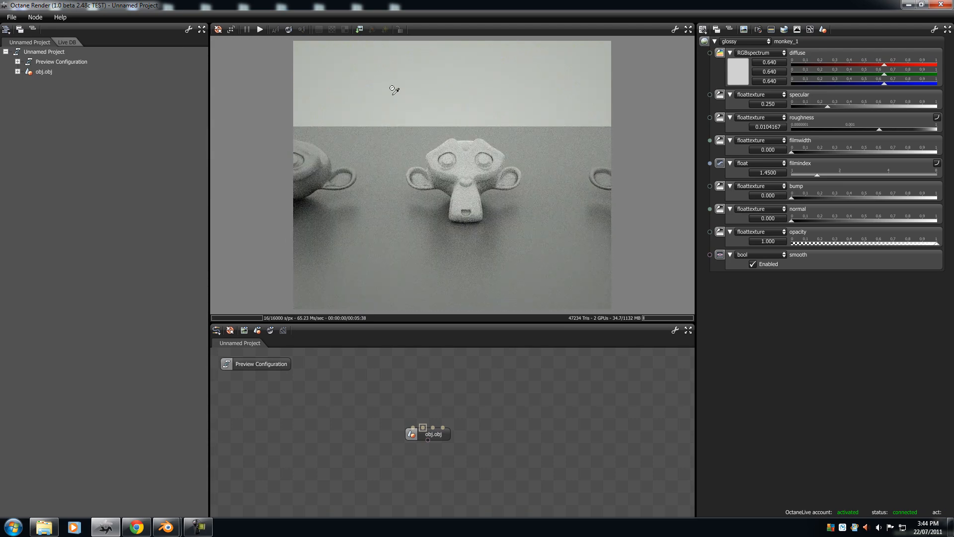
left_click(302, 28)
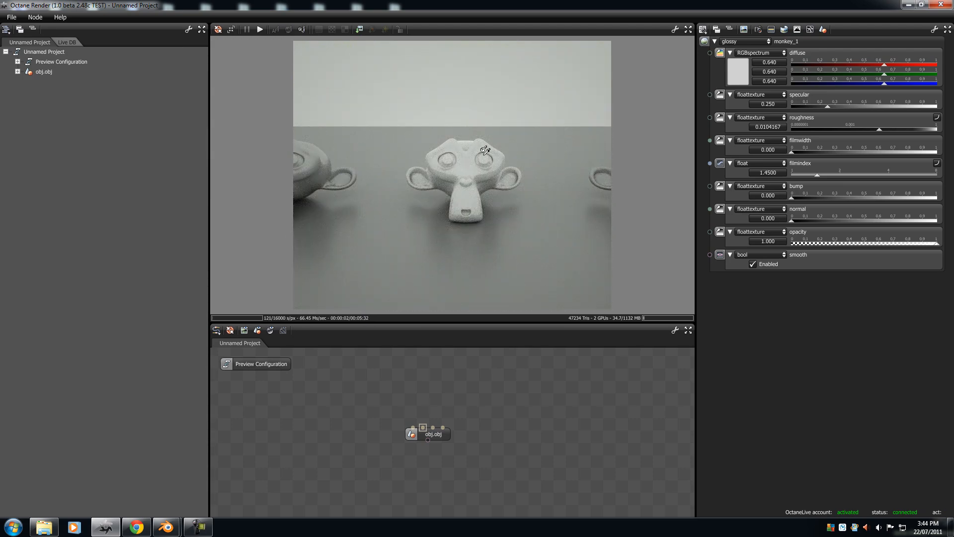
Step: Restart the render and set the monkey_3 diffuse colour to pure red, RGB 1.000, 0.000, 0.000
left_click(289, 29)
left_click(478, 158)
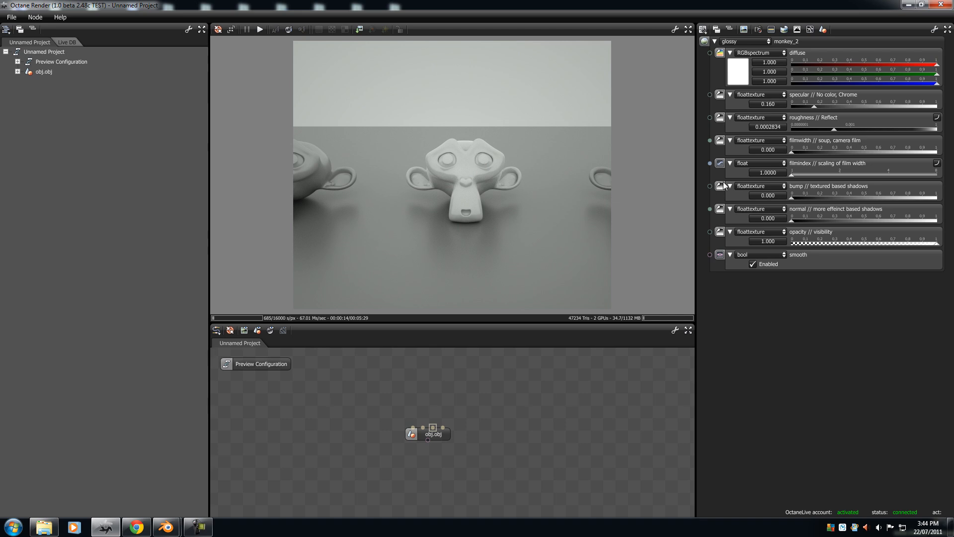
left_click(605, 172)
left_click(315, 160)
left_click(735, 69)
left_click_drag(766, 141, 880, 104)
Step: Pick the middle monkey and set the monkey_2 diffuse colour to bright green, #81F900
left_click(444, 165)
left_click(467, 159)
left_click(733, 72)
left_click(893, 102)
left_click(743, 78)
left_click(867, 130)
left_click(547, 181)
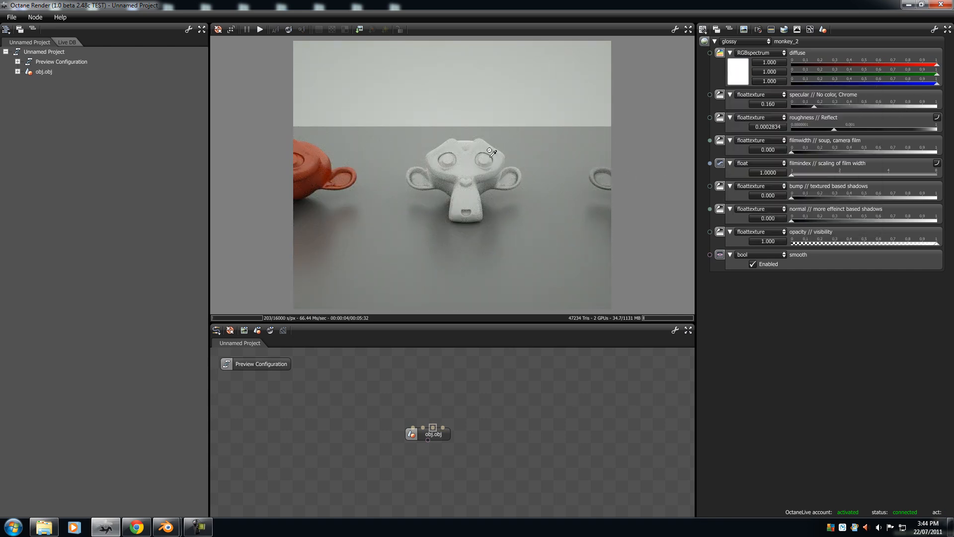
left_click(742, 78)
left_click(839, 123)
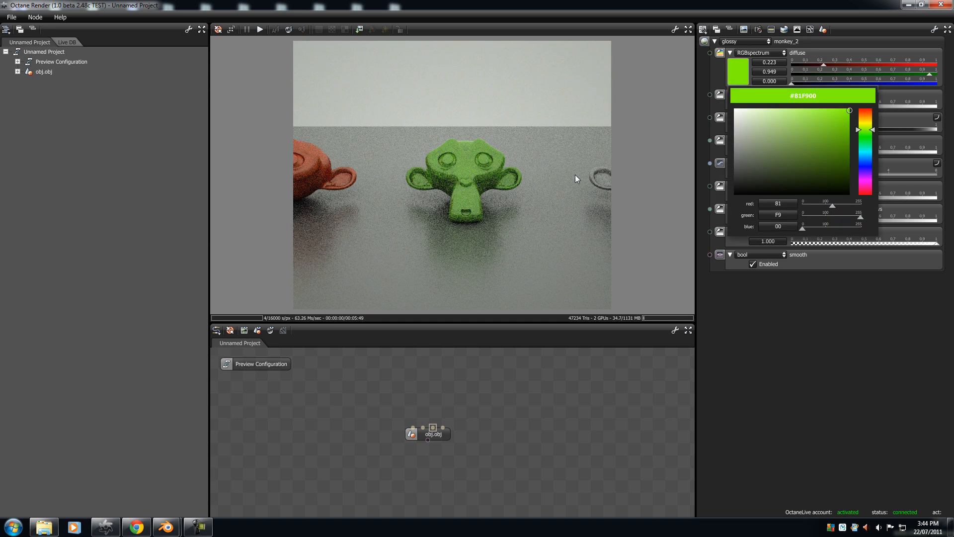
Step: Pick the monkey_1 head, frame it and change its material type to diffuse
left_click(313, 167)
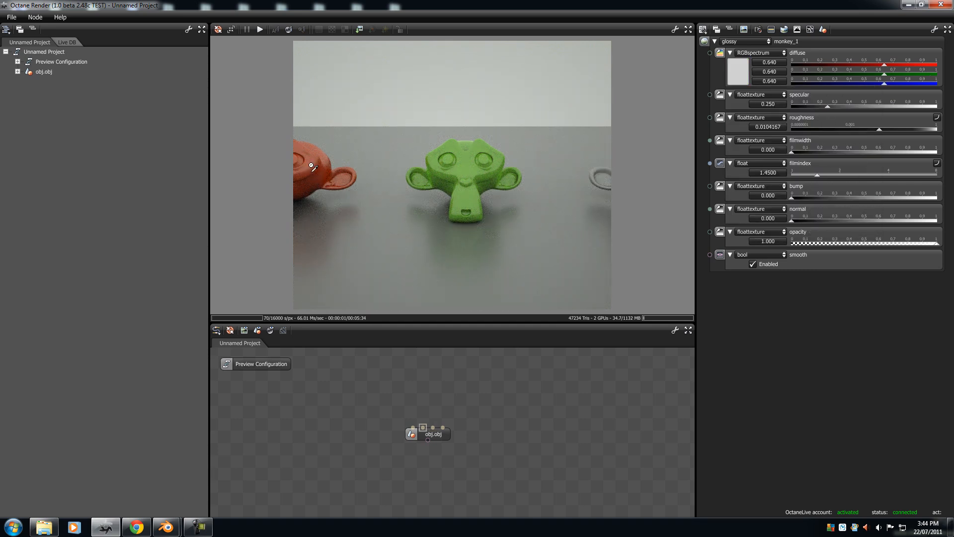
left_click(463, 165)
left_click(606, 171)
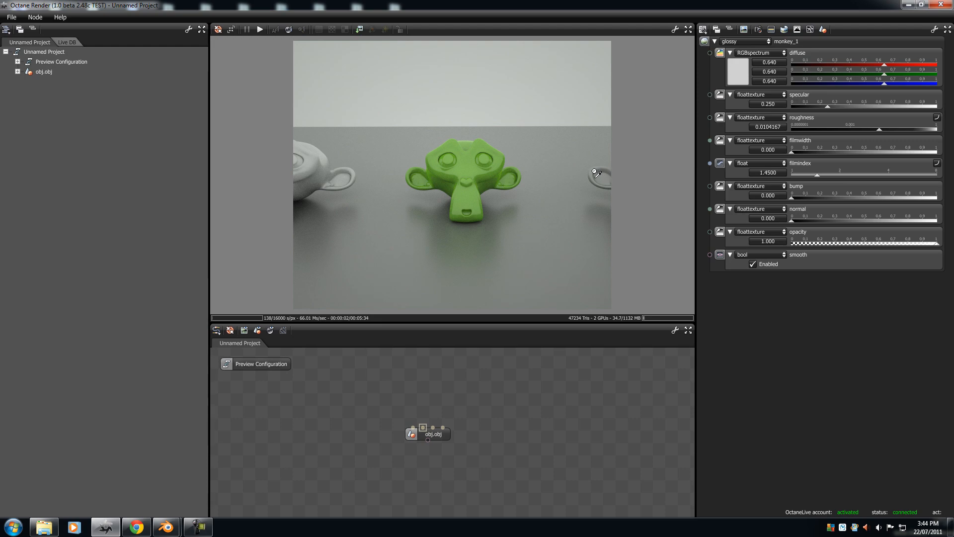
left_click_drag(597, 192, 278, 185)
scroll(380, 184, "up", 5)
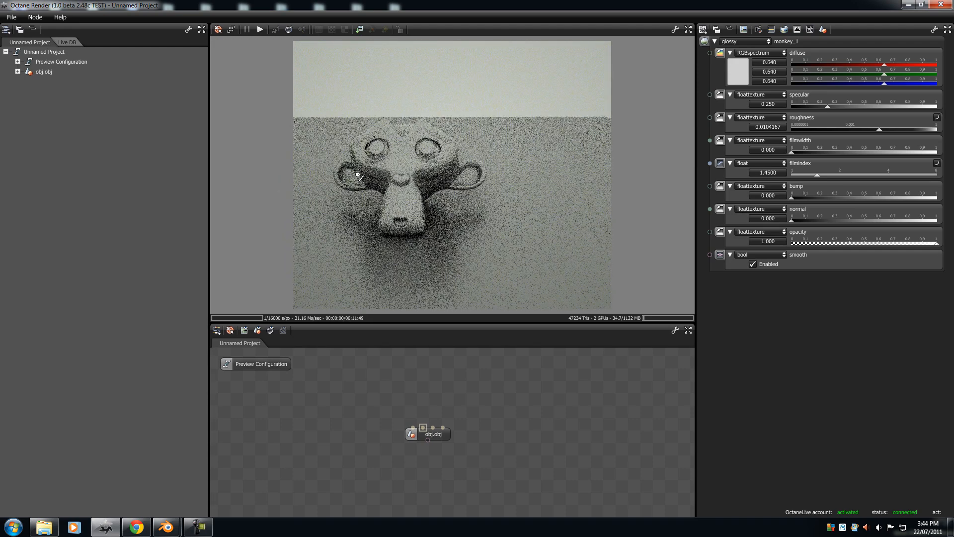
right_click_drag(380, 184, 443, 189)
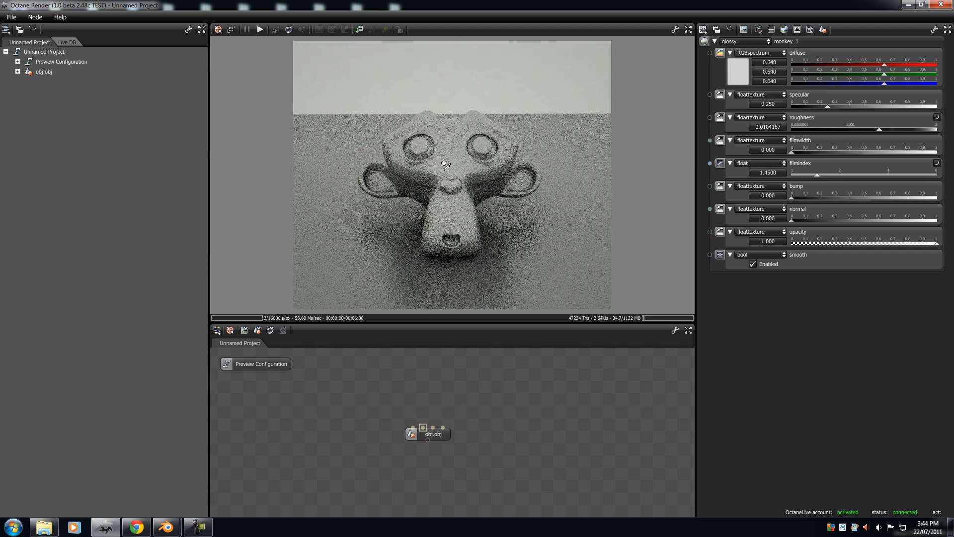
left_click(740, 41)
left_click(738, 50)
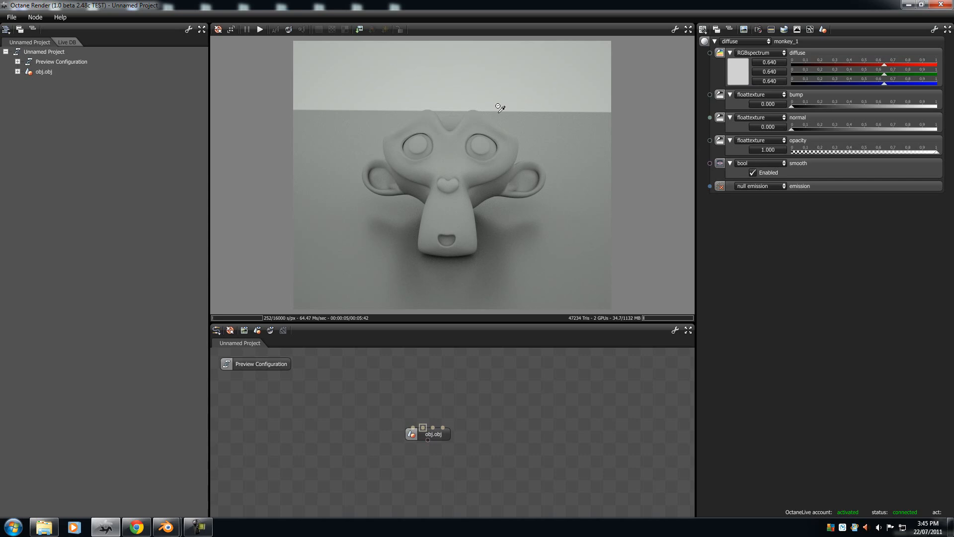
Step: Set the monkey_1 diffuse colour to orange-red, RGB 1.000, 0.013, 0.000
left_click(738, 76)
left_click_drag(778, 146, 853, 108)
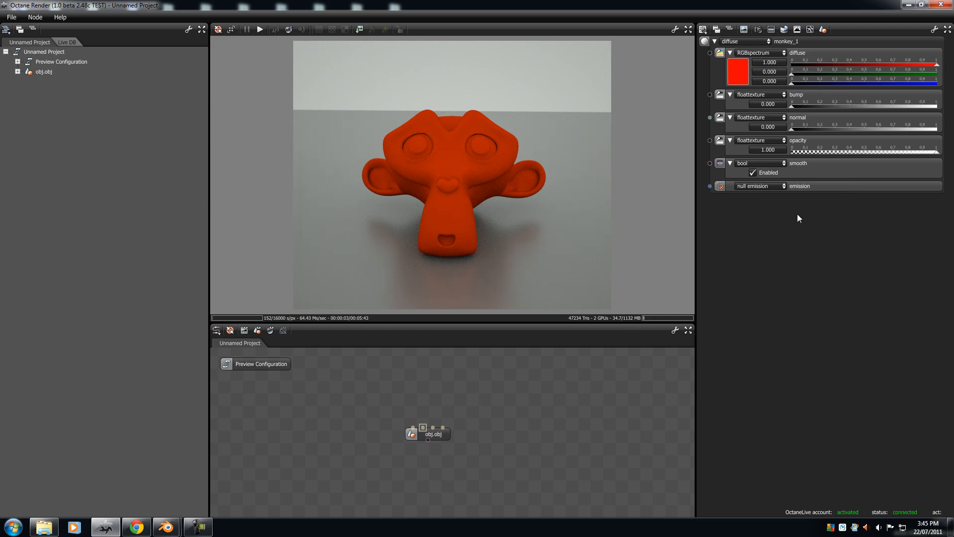
left_click(738, 72)
left_click_drag(826, 139, 852, 95)
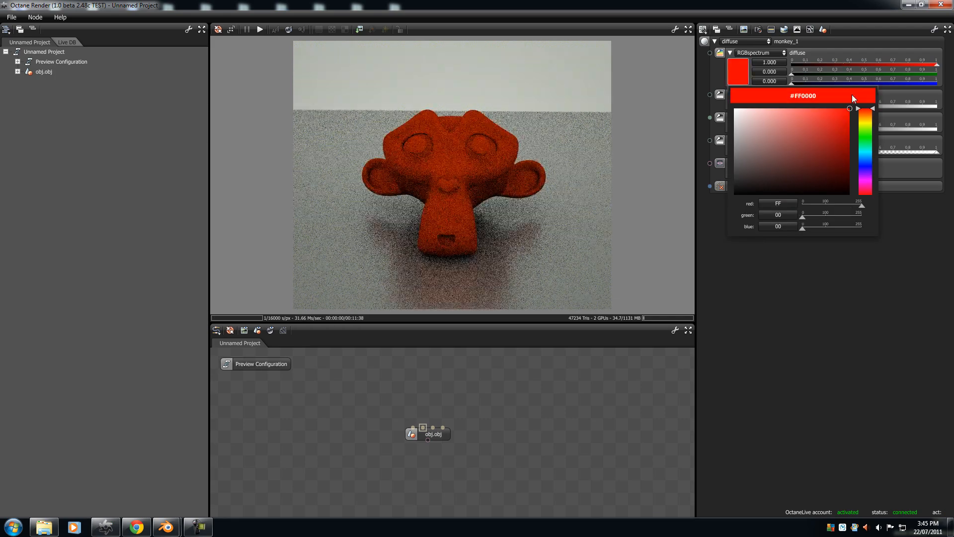
left_click(866, 136)
left_click_drag(866, 137, 868, 110)
Step: Examine the matte monkey_1 surface from several angles and check its opacity and emission parameters
left_click_drag(467, 164, 419, 166)
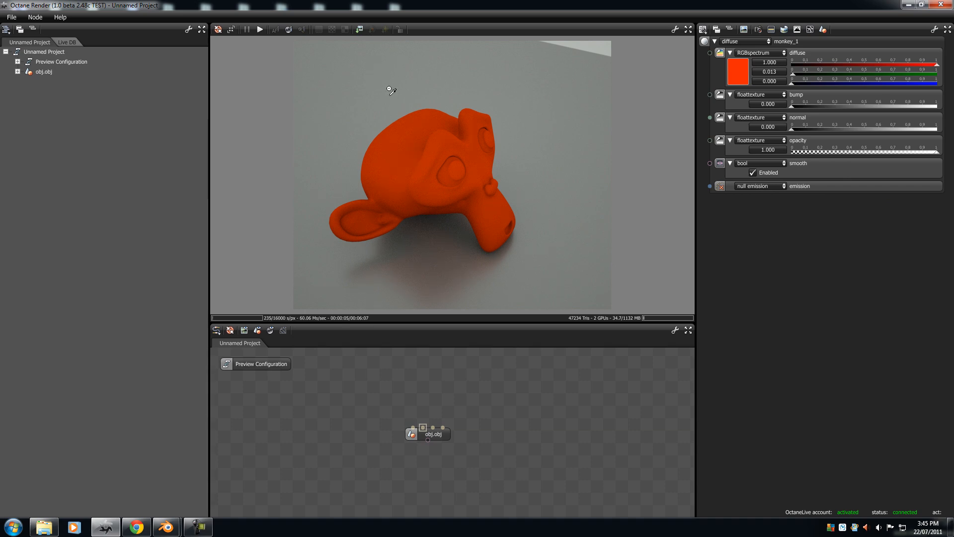
left_click_drag(398, 207, 552, 124)
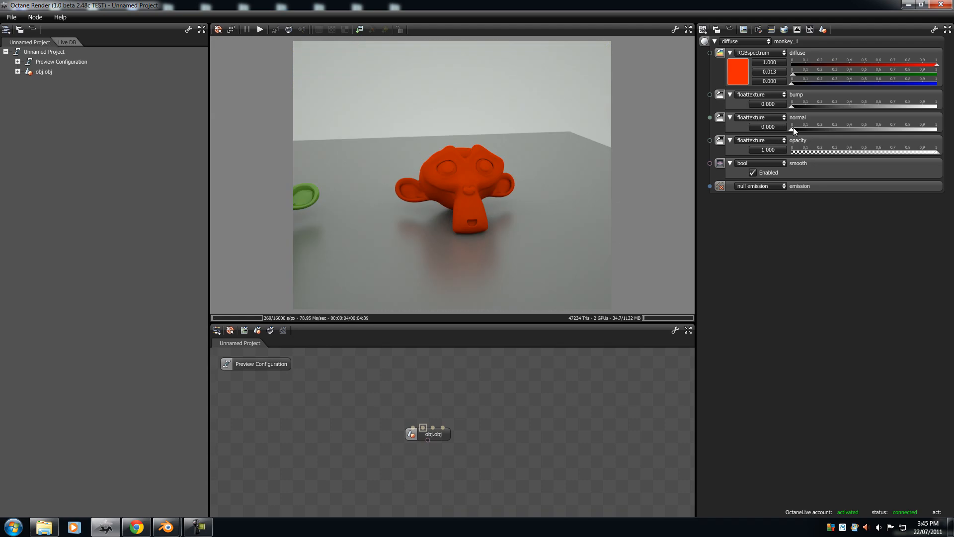
mouse_move(939, 154)
left_mouse_down()
mouse_move(772, 152)
mouse_move(938, 151)
left_mouse_up()
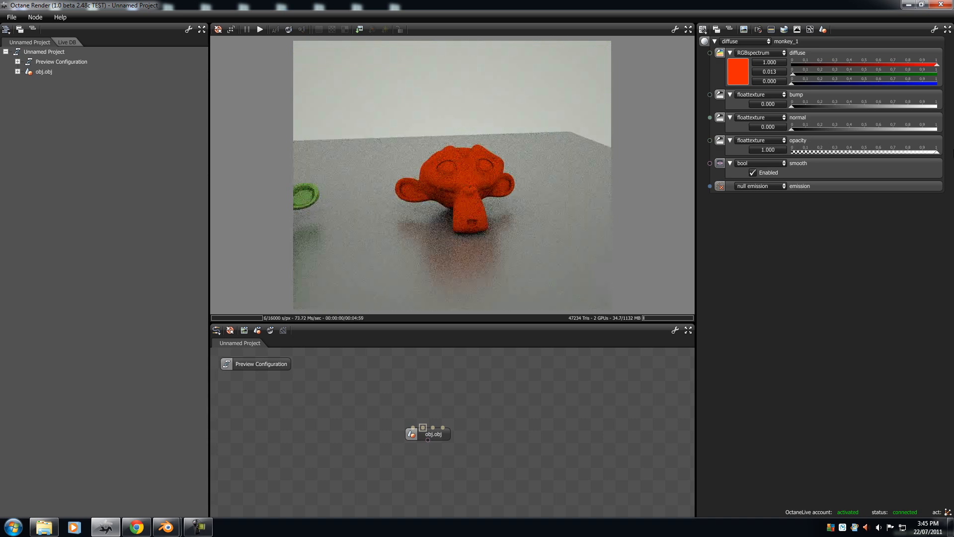
left_click(759, 187)
left_click(442, 163)
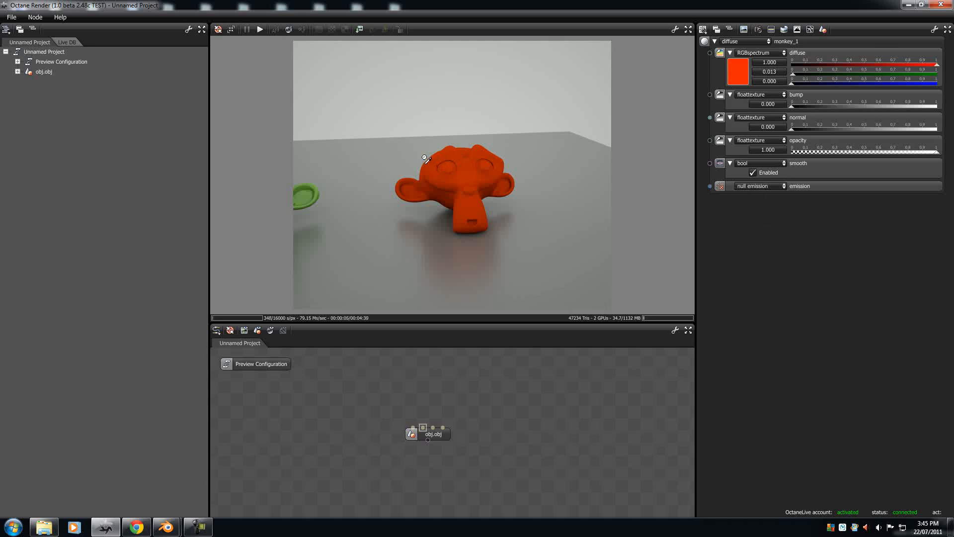
mouse_move(433, 127)
left_mouse_down()
mouse_move(433, 178)
mouse_move(430, 135)
left_mouse_up()
left_click_drag(439, 196, 458, 202)
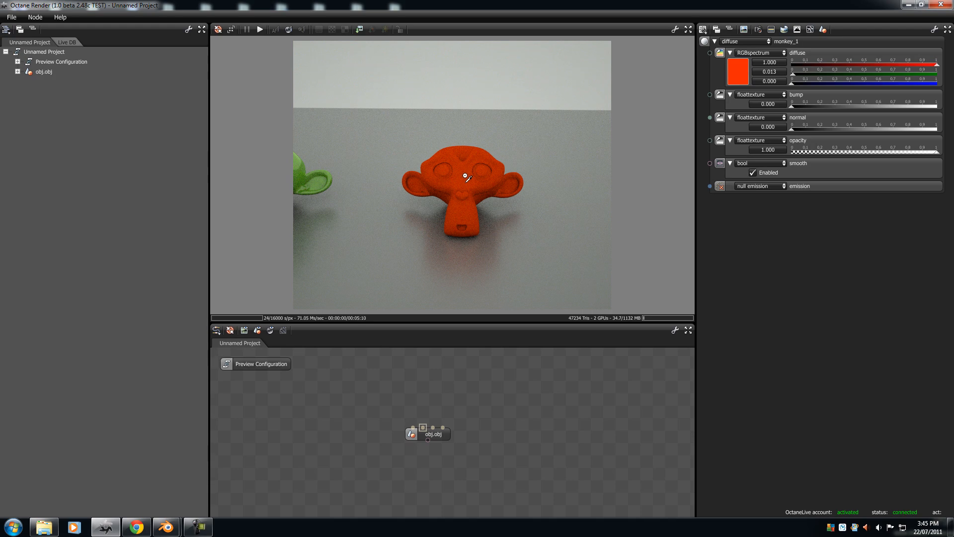
Step: Bring the white monkey at the far end of the row into view and frame it
right_click_drag(347, 173, 713, 175)
right_click_drag(308, 173, 472, 170)
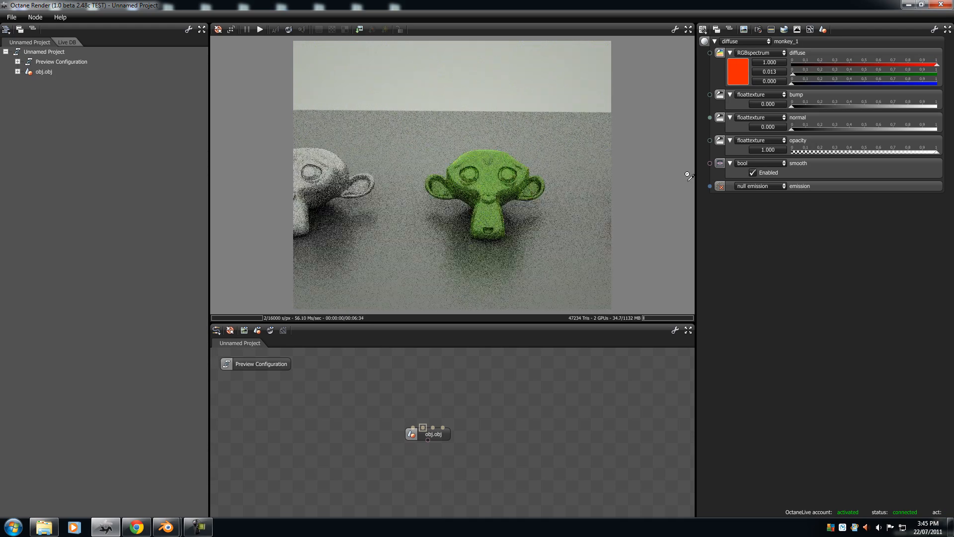
left_click_drag(471, 170, 426, 164)
scroll(426, 164, "down", 3)
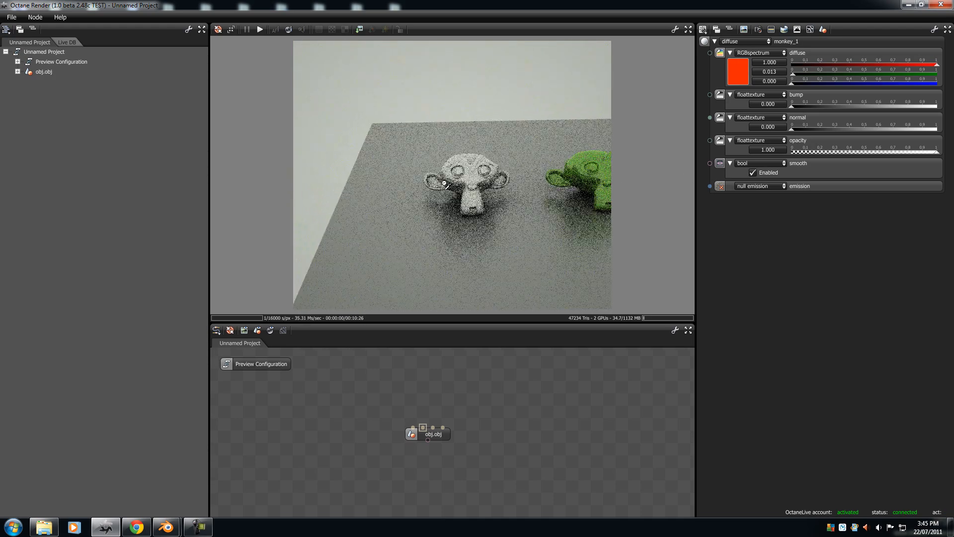
scroll(492, 168, "up", 5)
left_click_drag(496, 168, 454, 163)
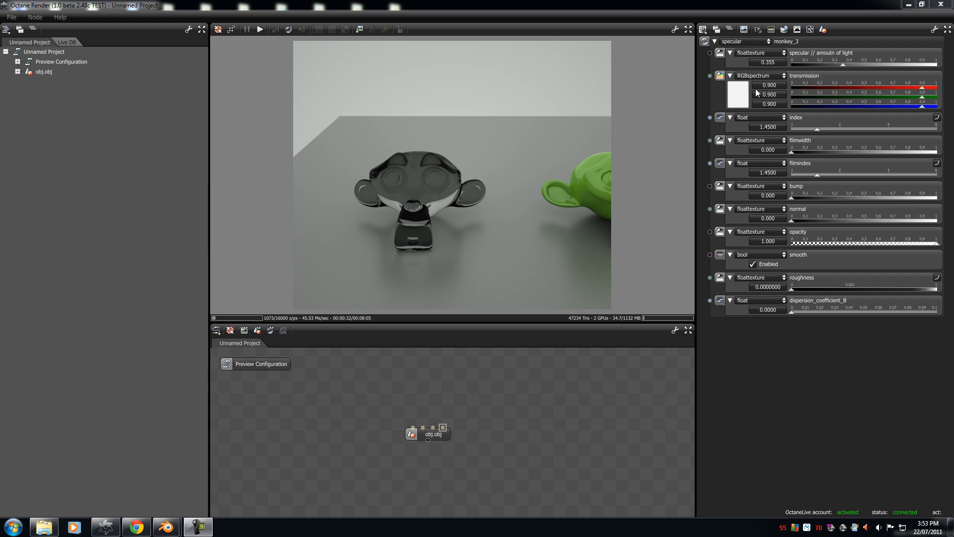
Step: Set the transmission colour of the specular monkey_3 material to yellow, RGB 1.000, 0.851, 0.000
left_click(734, 97)
left_click_drag(779, 150, 865, 143)
left_click(738, 95)
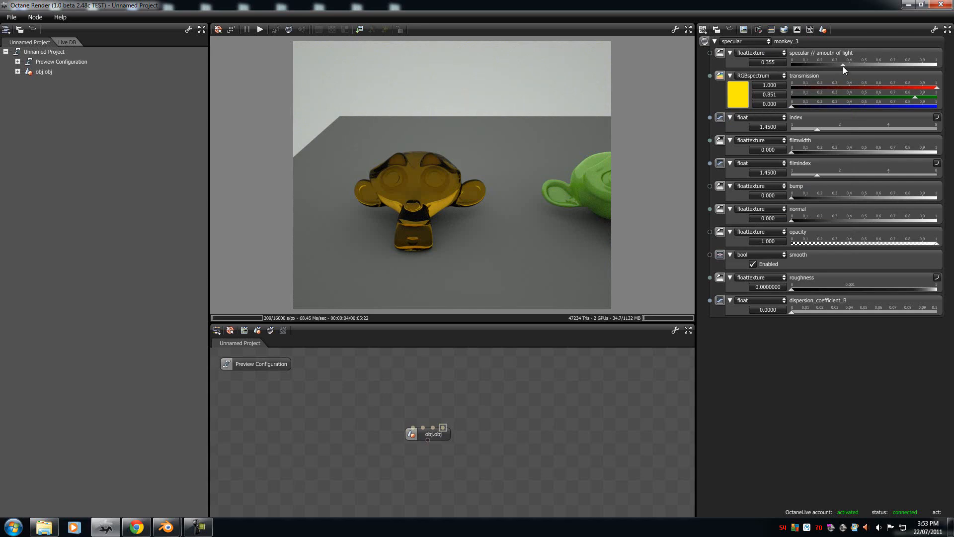
Step: Lower the monkey_3 specular amount to 0.000 and examine the glass head up close
left_click_drag(844, 65, 855, 65)
left_click_drag(953, 81, 742, 81)
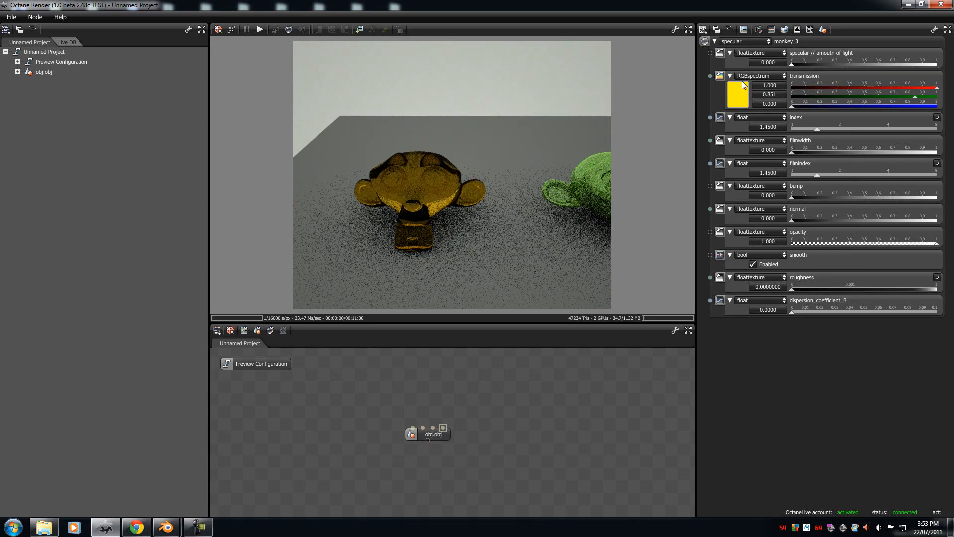
left_click_drag(445, 238, 440, 184)
middle_click_drag(440, 185, 437, 55)
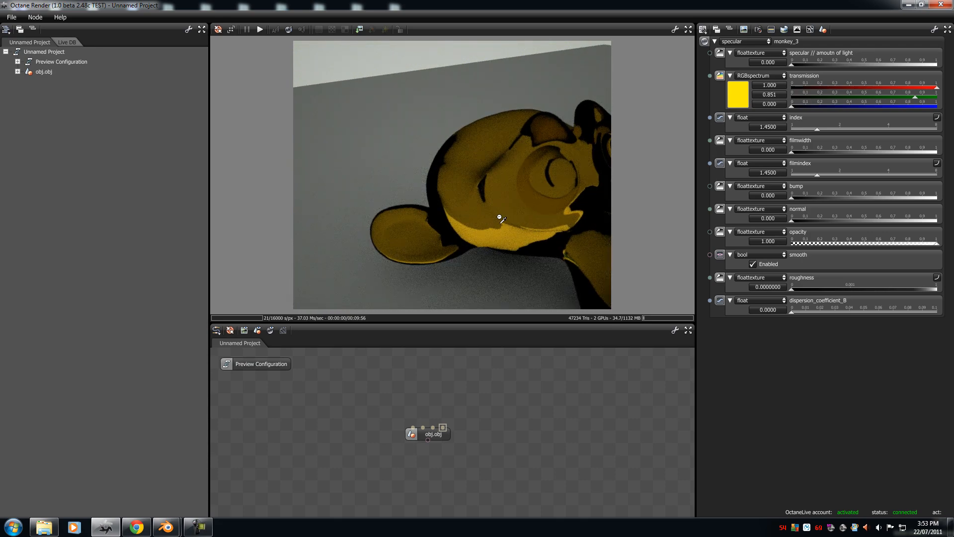
Step: Raise the monkey_3 specular amount to 1.000 and inspect the reflections from several angles
scroll(502, 188, "down", 5)
scroll(481, 171, "up", 6)
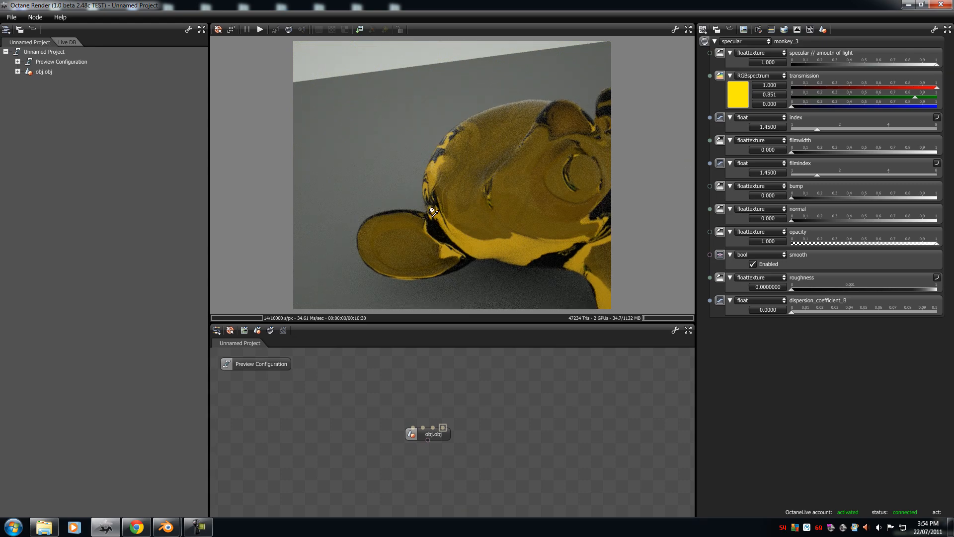
left_click_drag(432, 205, 251, 135)
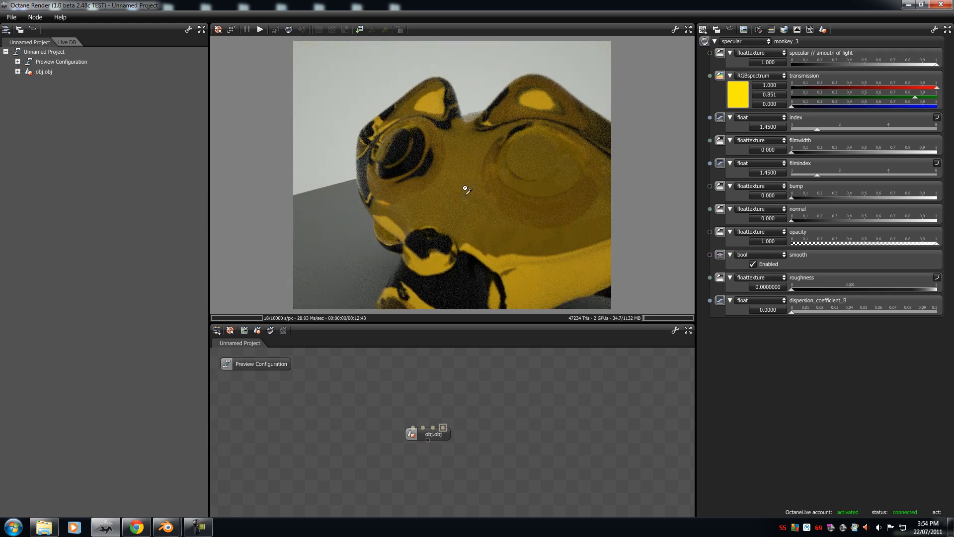
left_click_drag(440, 195, 496, 196)
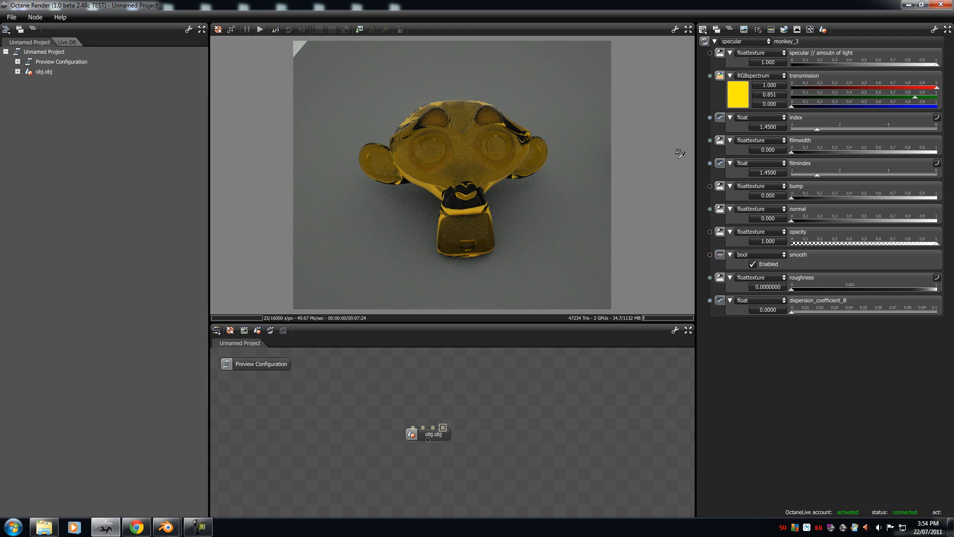
Step: Set the monkey_3 refraction index to 8.0000 and examine the surface up close
left_click_drag(817, 129, 942, 131)
left_click_drag(876, 130, 947, 140)
left_click_drag(428, 185, 418, 52)
scroll(418, 50, "down", 2)
scroll(418, 49, "up", 8)
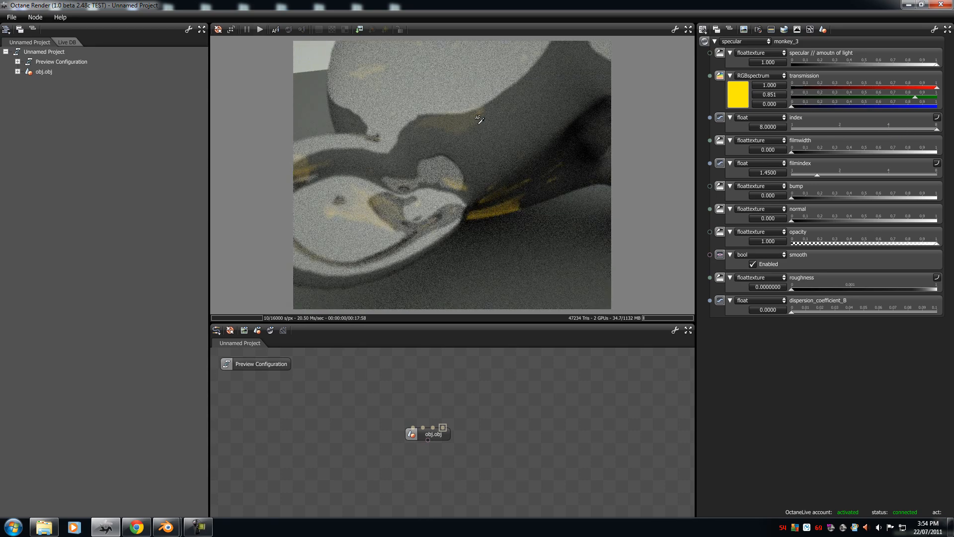
scroll(480, 181, "down", 7)
left_click_drag(482, 237, 477, 157)
Step: Lower the monkey_3 refraction index to 1.0000 and view the head from a low side angle
left_click_drag(928, 131, 697, 132)
left_click_drag(475, 124, 429, 58)
left_click_drag(567, 69, 512, 57)
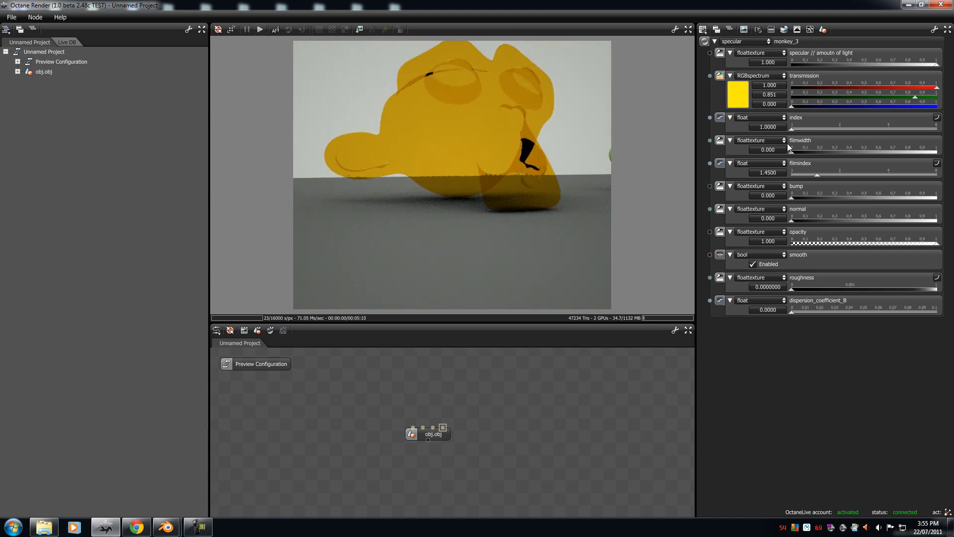
Step: Set the monkey_3 refraction index to 1.4986 and view the head from the front
left_click_drag(793, 129, 828, 126)
mouse_move(838, 125)
left_mouse_down()
mouse_move(892, 127)
mouse_move(821, 133)
left_mouse_up()
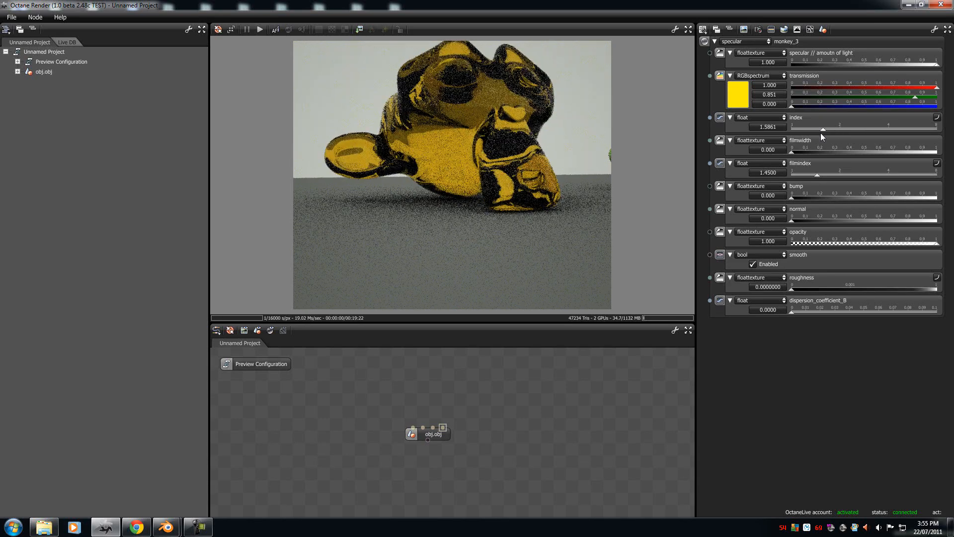
left_click_drag(602, 109, 429, 114)
left_click_drag(484, 180, 565, 178)
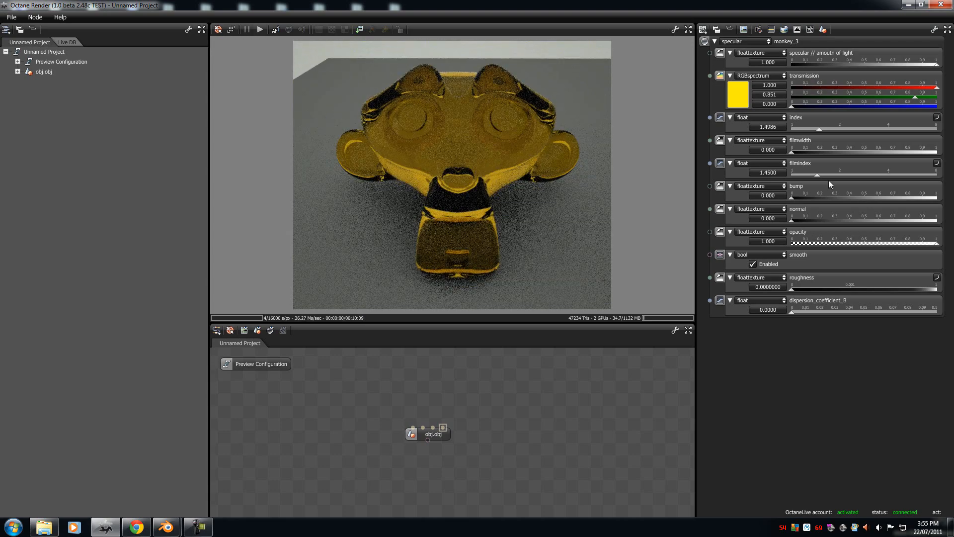
Step: Set the monkey_3 filmwidth to 0.297 and filmindex to 1.2820, and inspect the film colours from the side
left_click_drag(794, 153, 927, 165)
left_click_drag(861, 168, 808, 178)
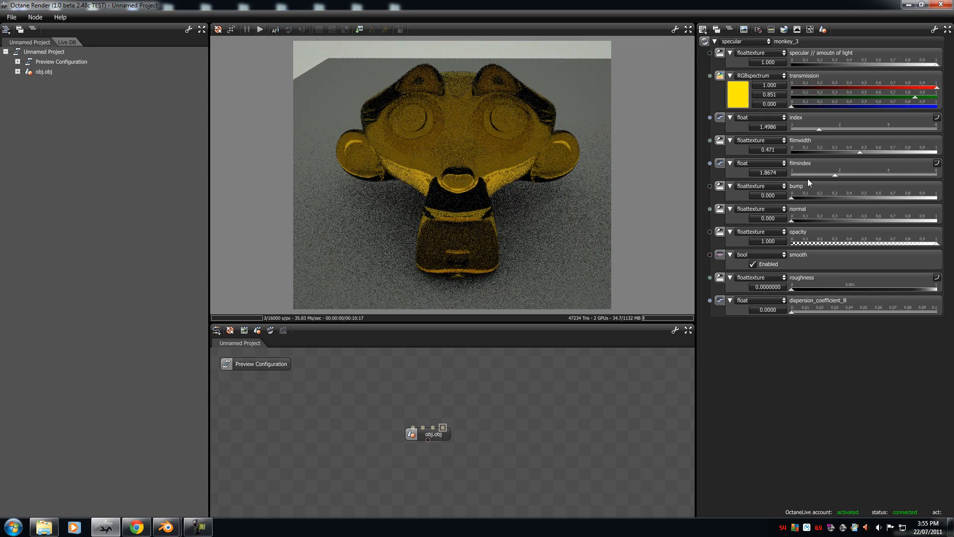
left_click_drag(861, 153, 837, 154)
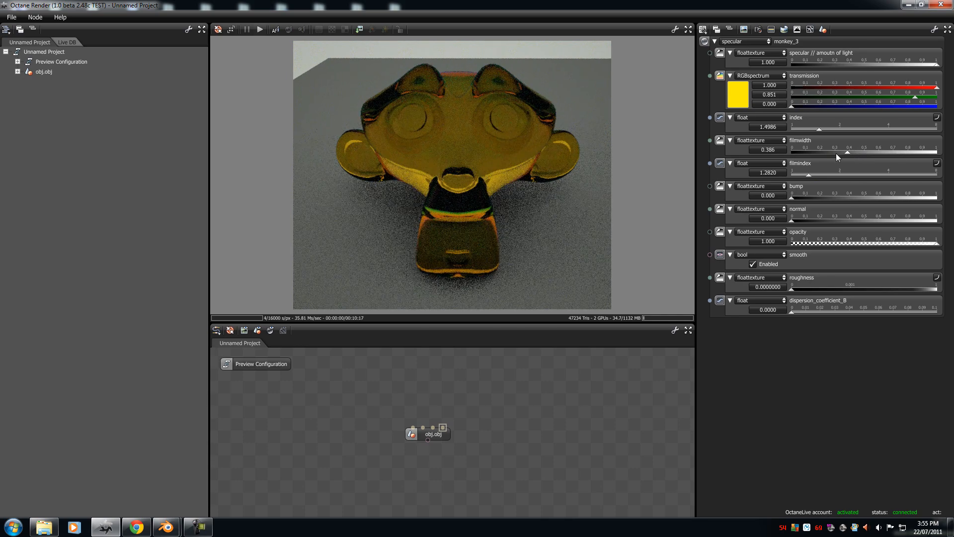
left_click_drag(452, 170, 641, 179)
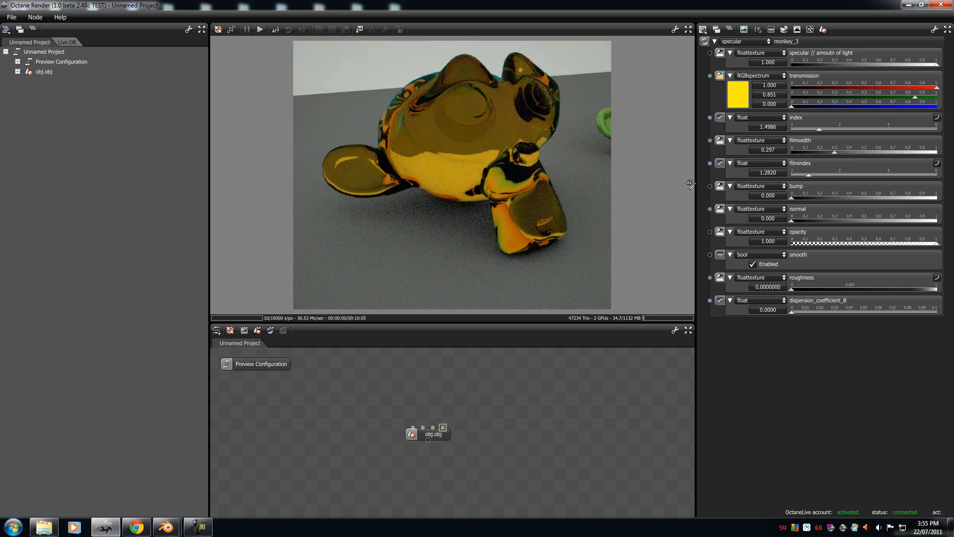
Step: Set the monkey_3 filmwidth to 0.000 and its filmindex to 1.0000
left_click_drag(450, 114, 439, 162)
left_click_drag(835, 152, 790, 153)
left_click_drag(810, 175, 790, 175)
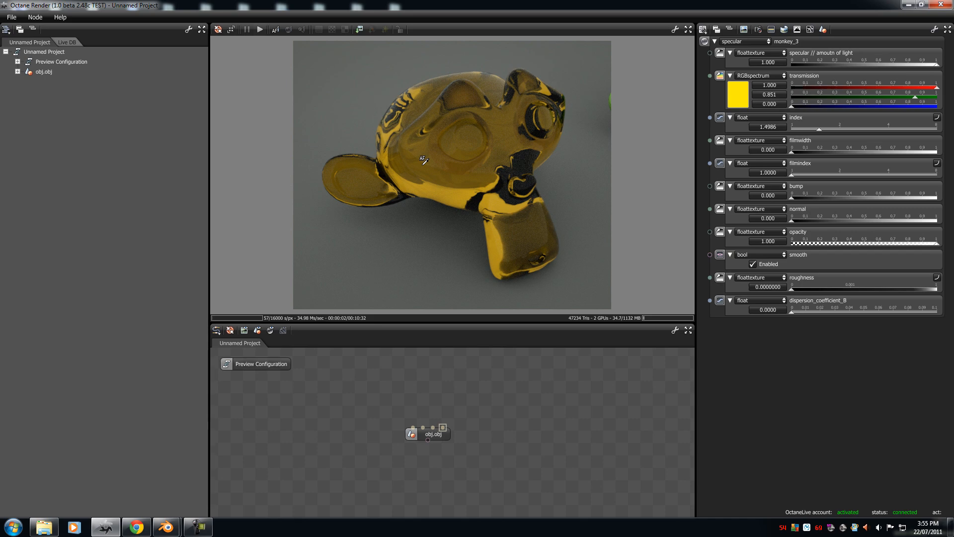
Step: Set the monkey_3 roughness to 0.0027167 and examine the frosted glass effect up close
mouse_move(792, 290)
left_mouse_down()
mouse_move(860, 285)
mouse_move(788, 286)
left_mouse_up()
left_click_drag(933, 288, 863, 295)
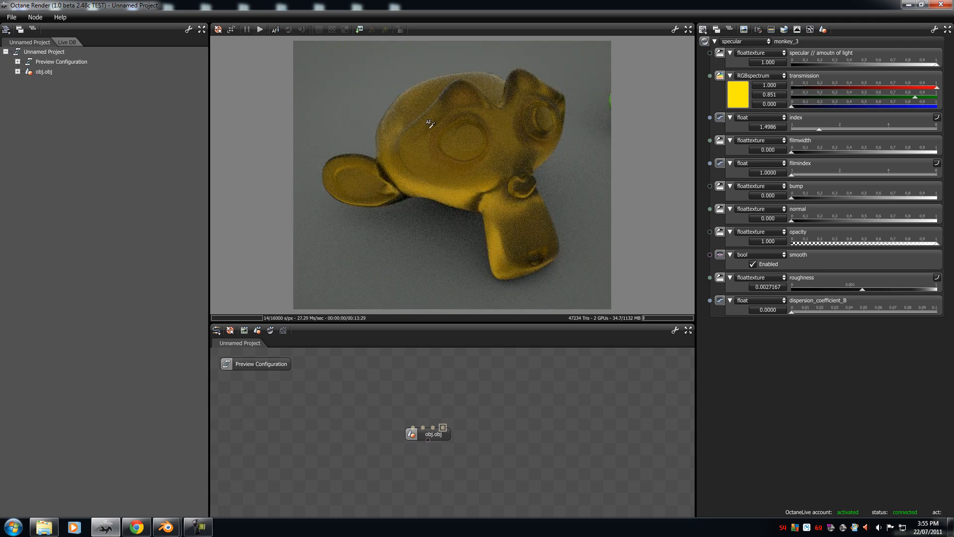
left_click_drag(499, 237, 402, 141)
left_click_drag(459, 201, 450, 176)
middle_click_drag(436, 129, 432, 46)
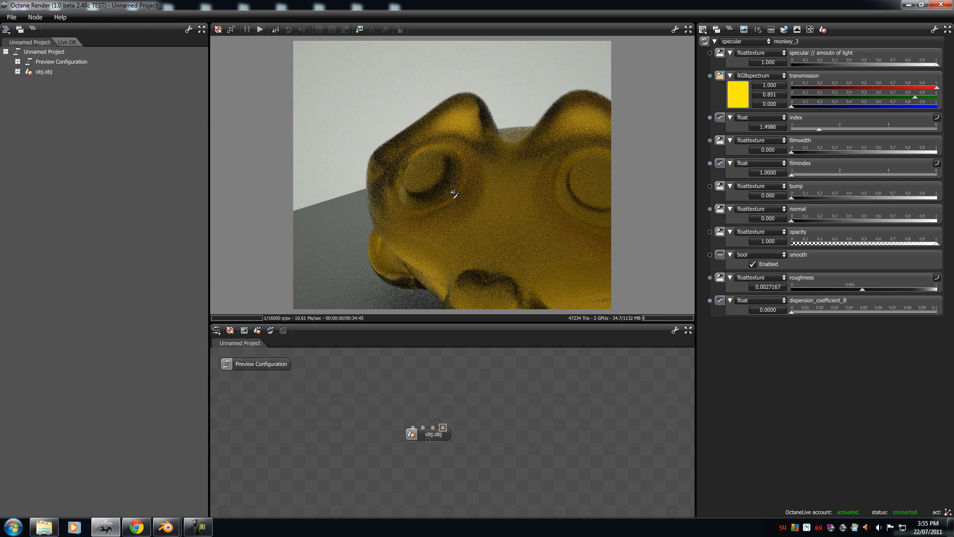
middle_click_drag(452, 194, 435, 121)
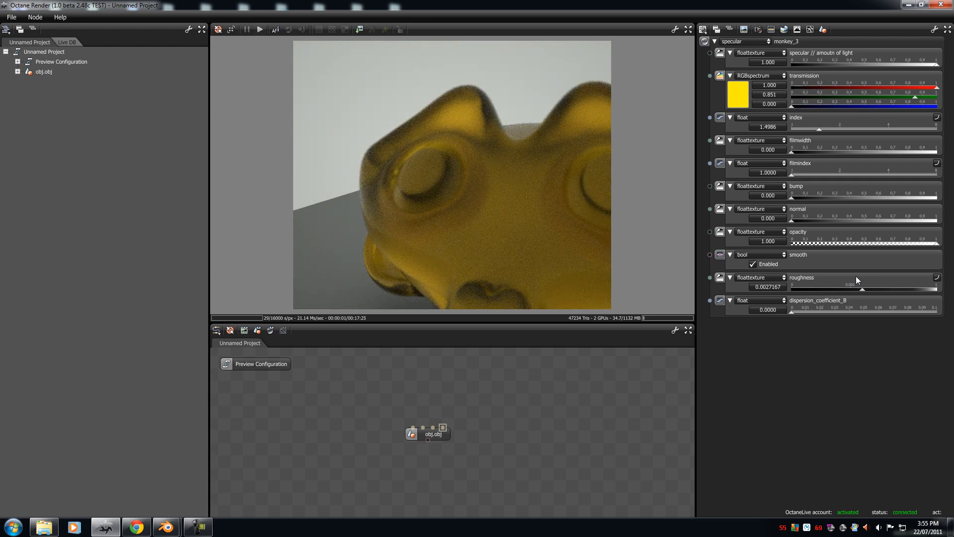
Step: Reset the monkey_3 roughness to 0.0000000
left_click_drag(863, 289, 786, 288)
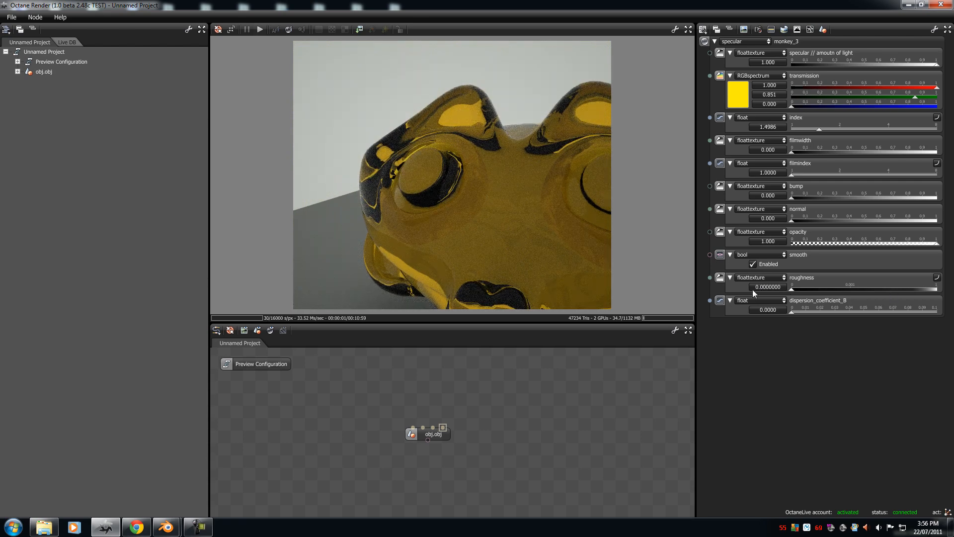
Step: Raise the monkey_3 roughness to 0.0073211 and 1.0000000 to compare the effect, and reset it to 0.0000000
left_click_drag(785, 291, 875, 290)
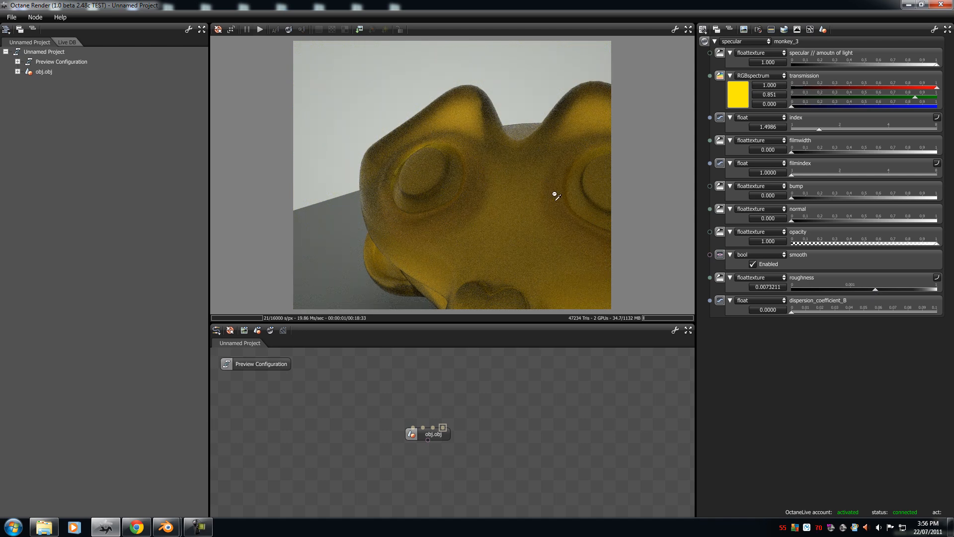
left_click_drag(875, 291, 938, 291)
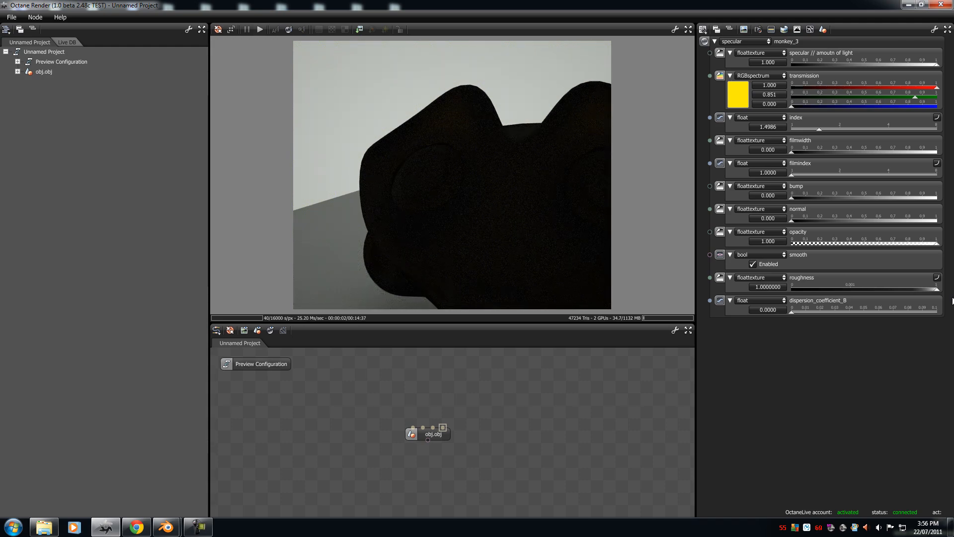
left_click_drag(896, 296, 953, 296)
left_click_drag(401, 148, 476, 218)
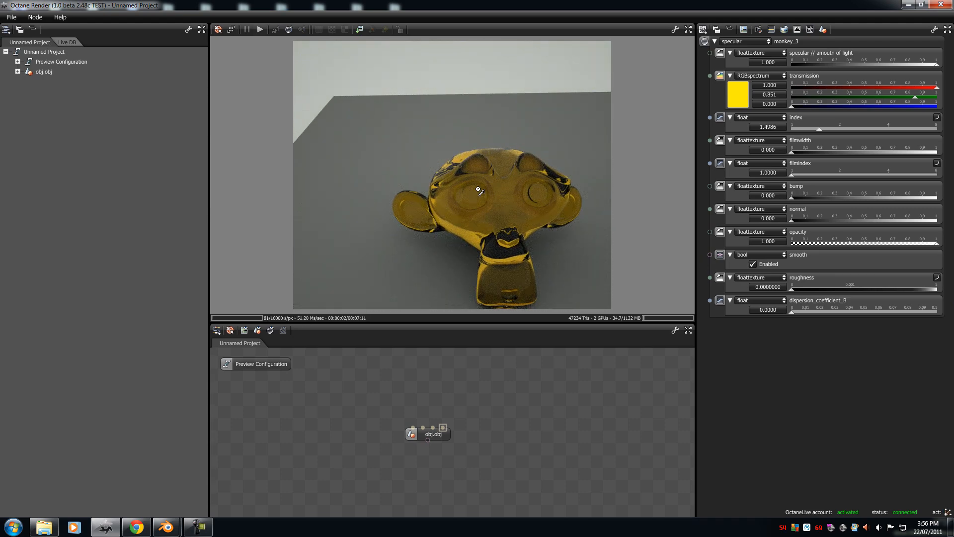
Step: Set the monkey_3 dispersion_coefficient_B to 0.0392
left_click_drag(793, 311, 848, 313)
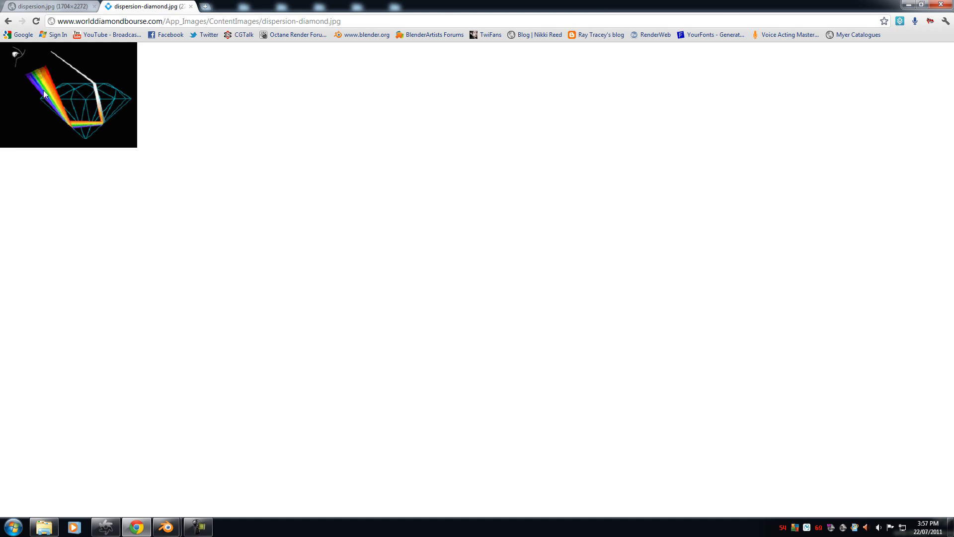
Step: View the light dispersion photo, the diamond diagram and the rendered diamond reference images in Chrome
left_click(57, 6)
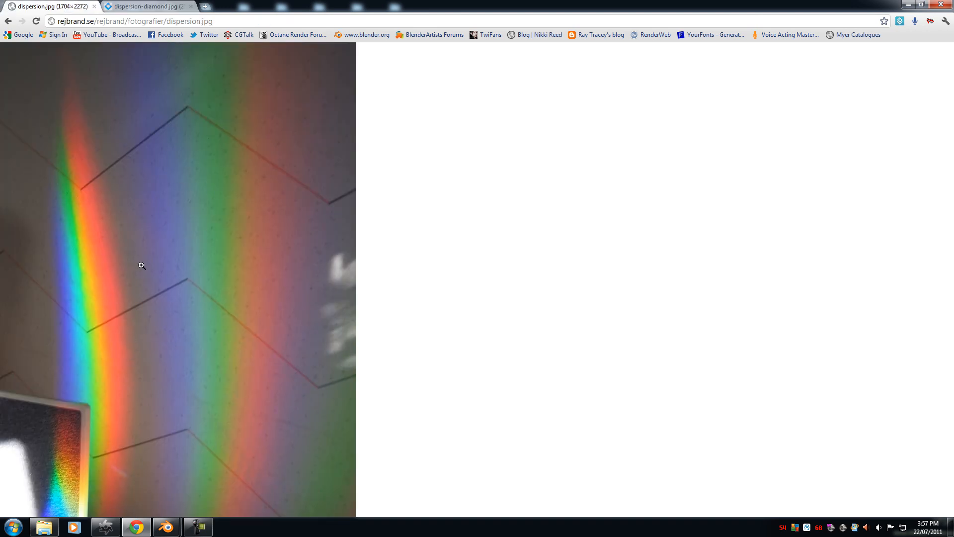
left_click(161, 9)
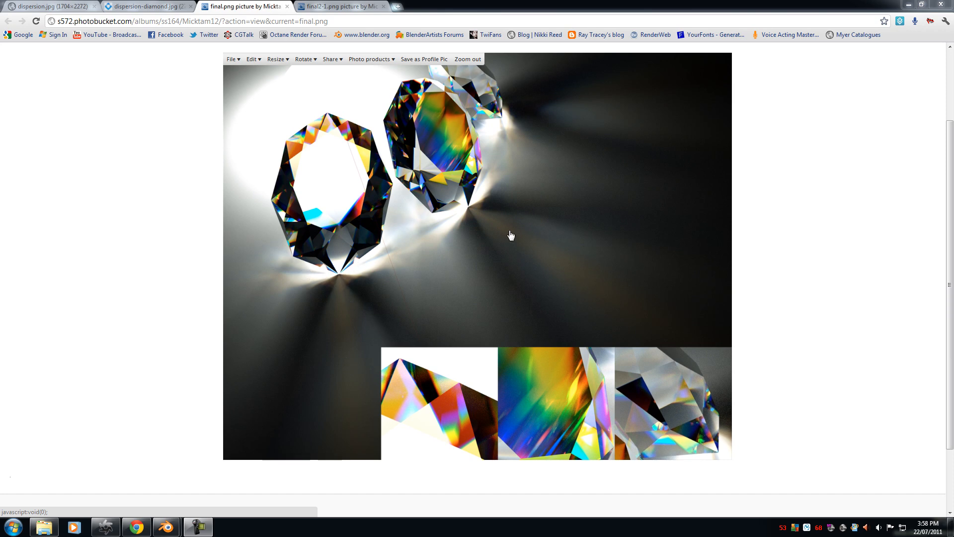
left_click(312, 6)
scroll(311, 206, "down", 2)
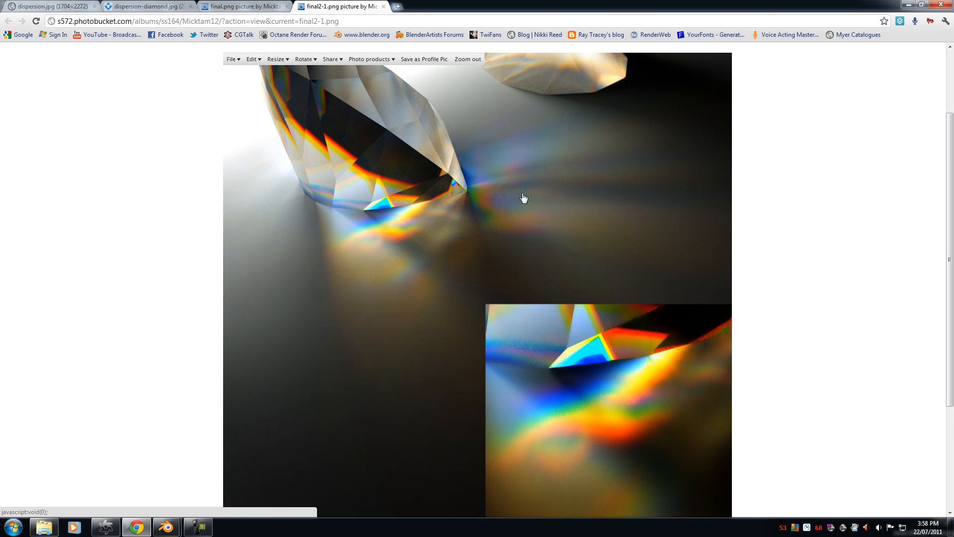
Step: Switch back to Octane Render, raise the monkey_3 dispersion_coefficient_B to 0.1000, and reset it to 0.0000
left_click(110, 528)
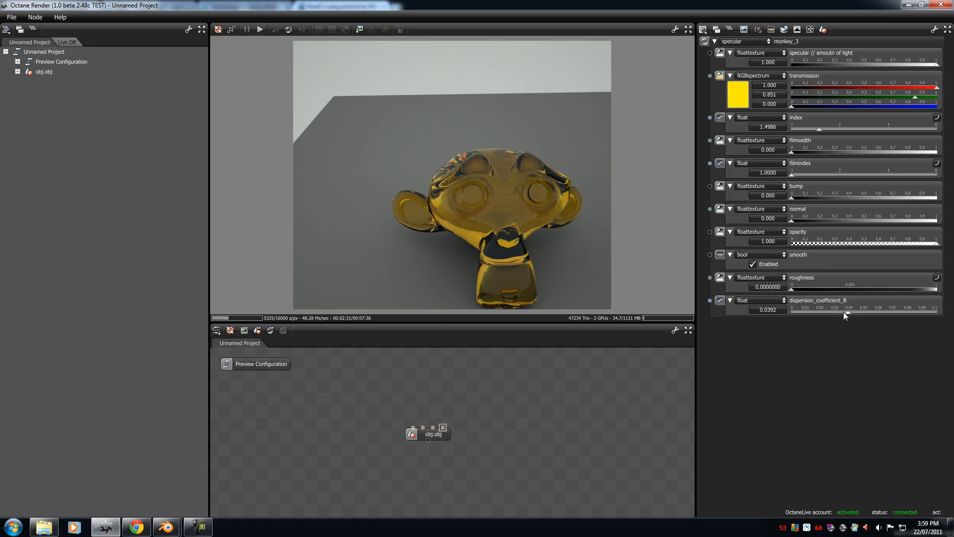
left_click_drag(849, 314, 951, 25)
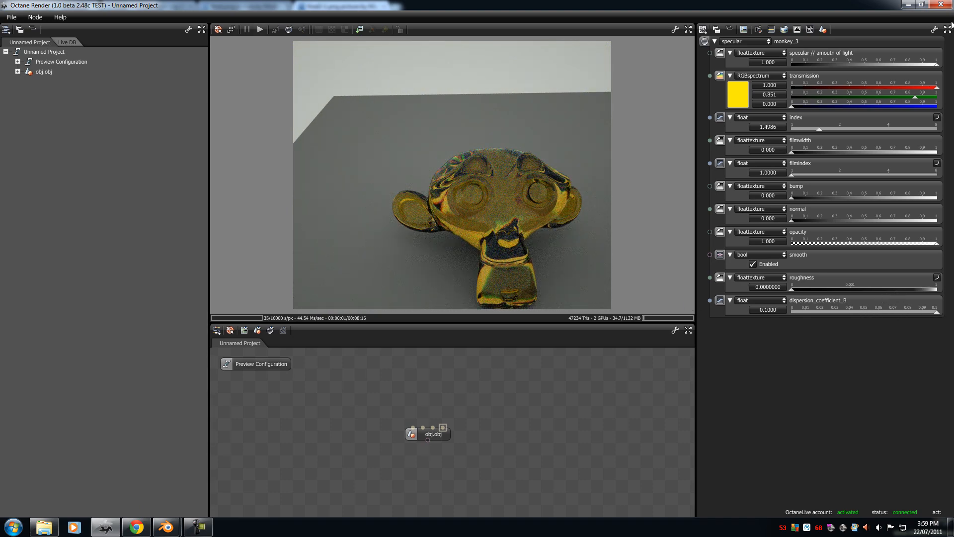
left_click_drag(938, 312, 734, 314)
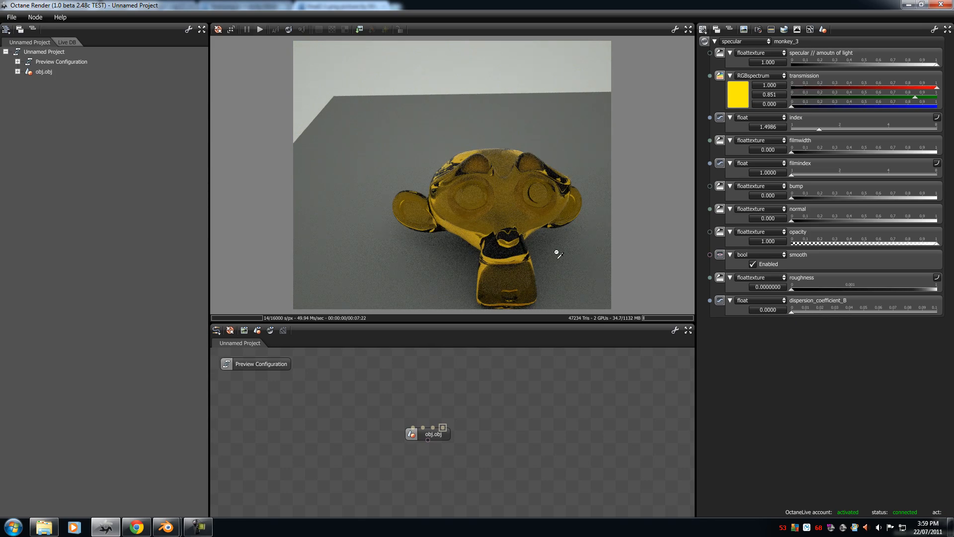
Step: Pick the ground material in the render, keep its diffuse type, and set its diffuse colour to white (1.000, 1.000, 1.000)
left_click_drag(486, 191, 466, 205)
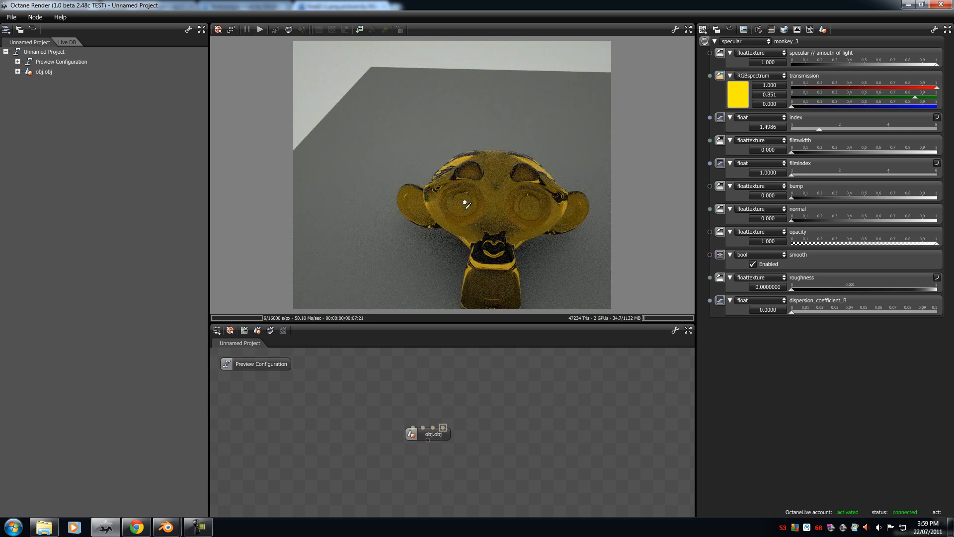
scroll(475, 193, "down", 6)
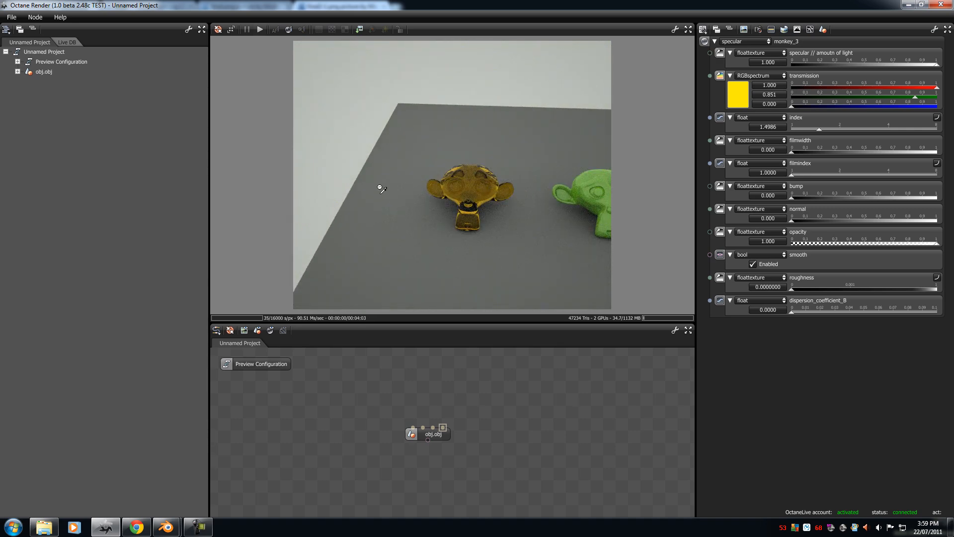
left_click_drag(376, 112, 413, 223)
left_click(432, 218)
left_click(730, 42)
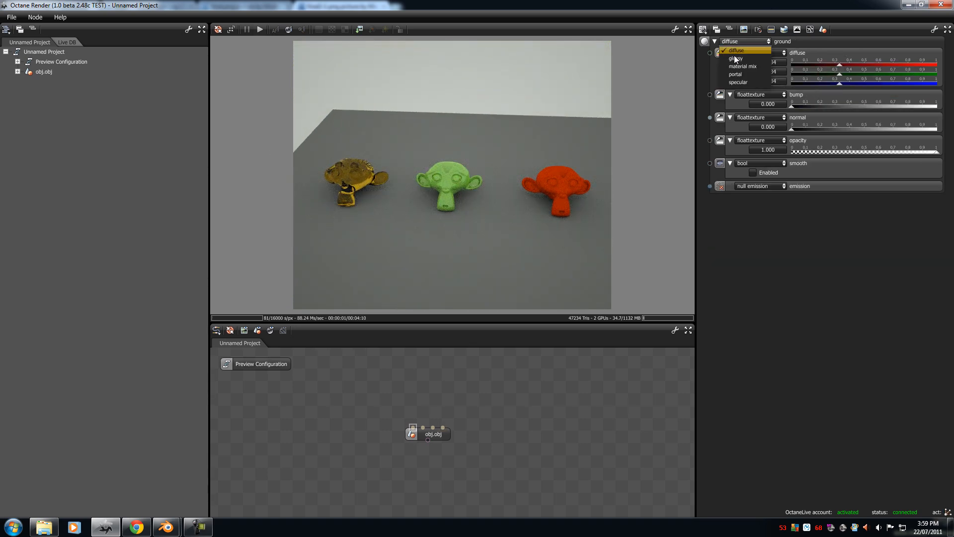
left_click(736, 51)
left_click(738, 72)
left_click_drag(749, 124, 644, 64)
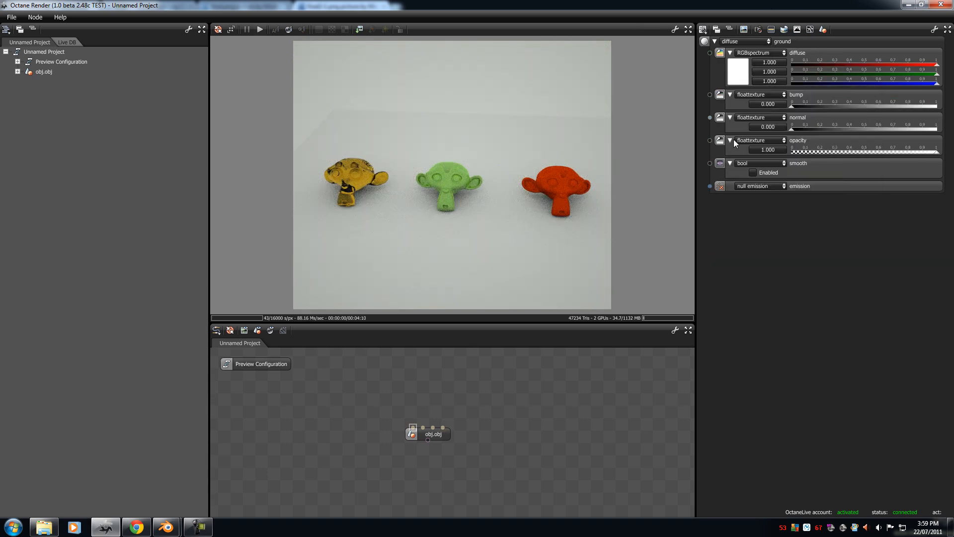
left_click_drag(566, 107, 485, 175)
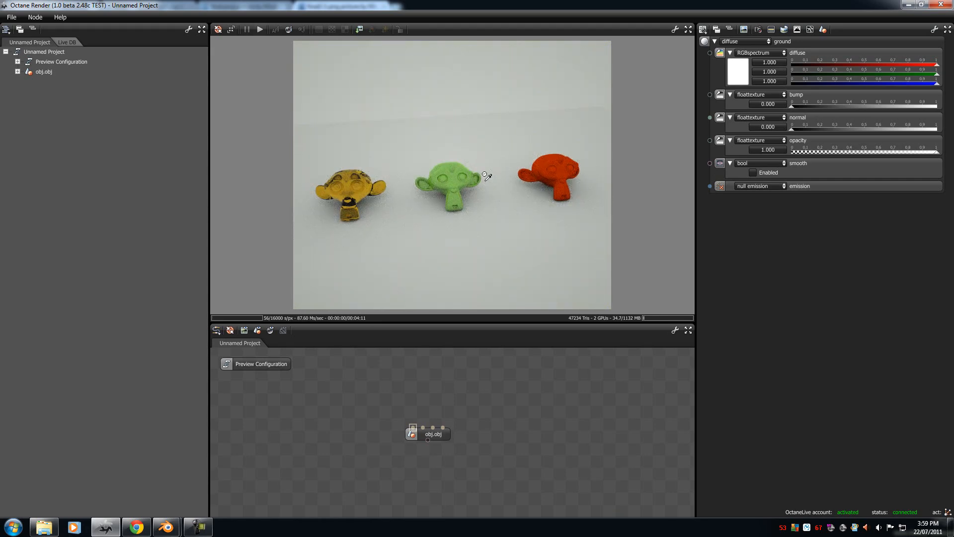